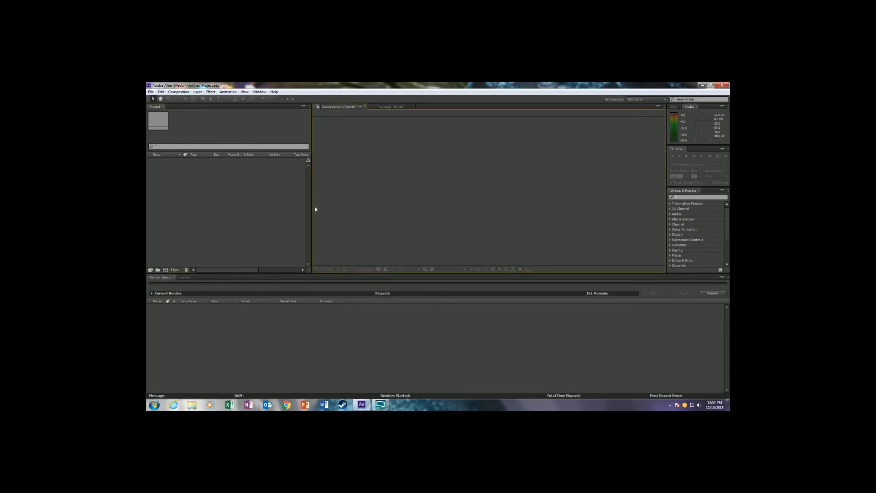
- Activate the Project panel and bring up its context menu several times without choosing anything
{"action": "left_click", "coordinate": [246, 218]}
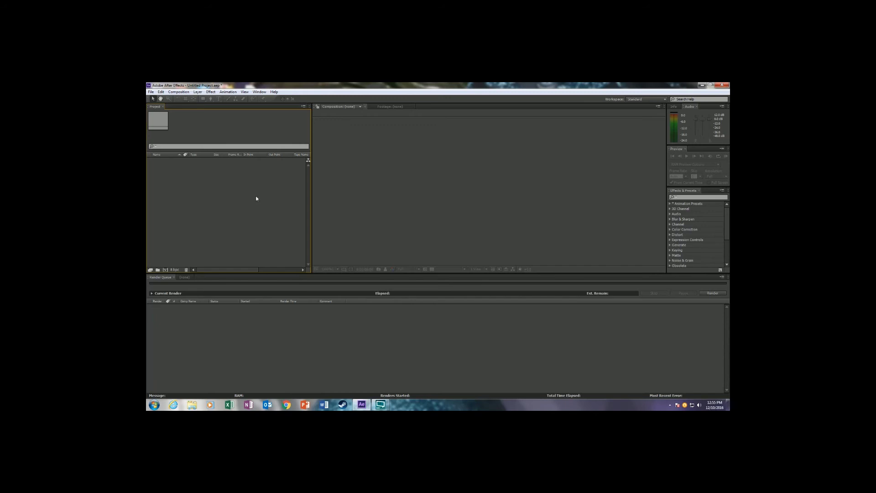
{"action": "right_click", "coordinate": [247, 194]}
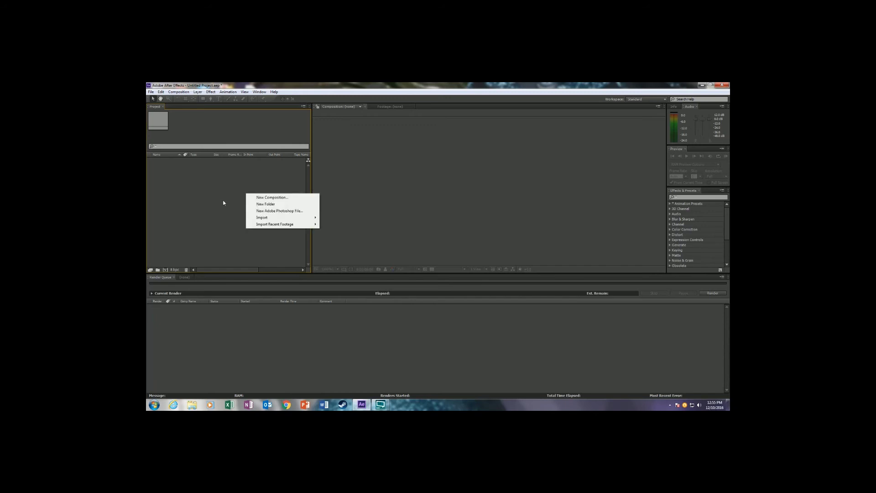
{"action": "left_click", "coordinate": [208, 201]}
{"action": "right_click", "coordinate": [229, 191]}
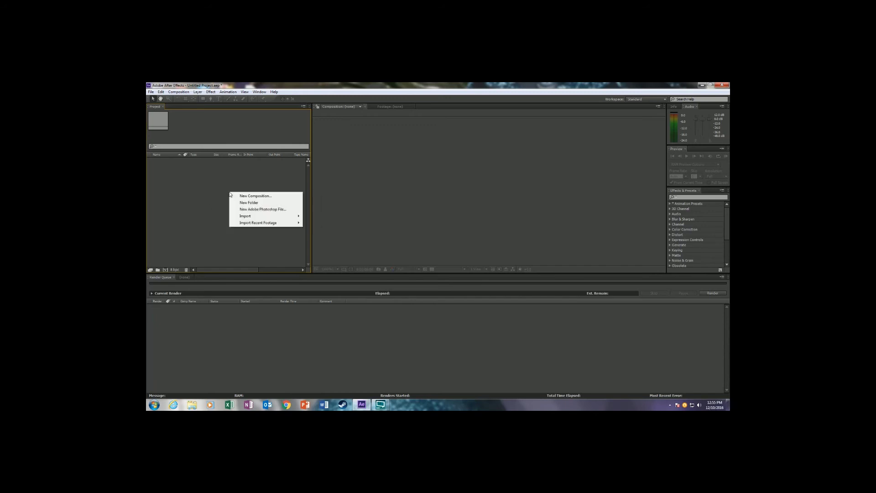
{"action": "left_click", "coordinate": [217, 201]}
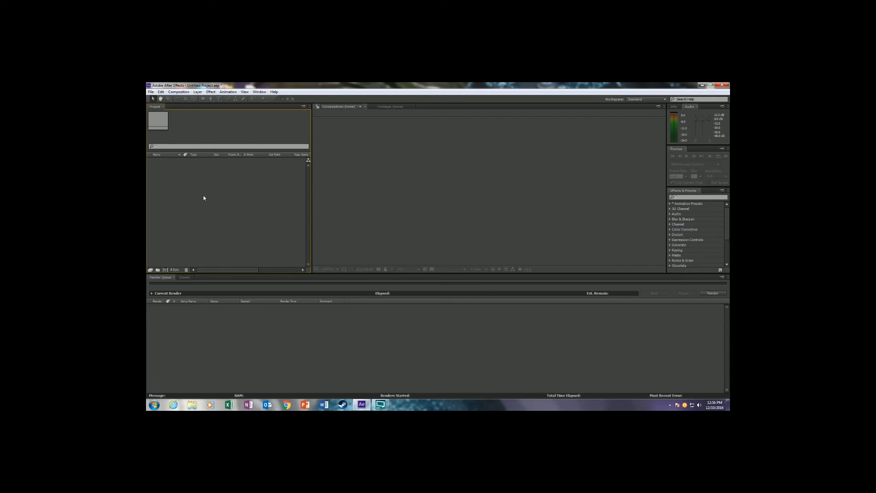
{"action": "right_click", "coordinate": [228, 187]}
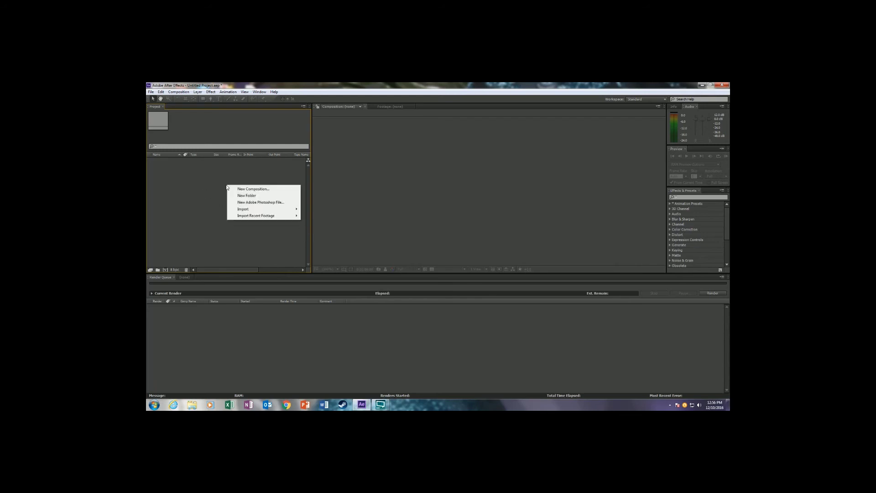
{"action": "left_click", "coordinate": [208, 193]}
{"action": "right_click", "coordinate": [230, 193]}
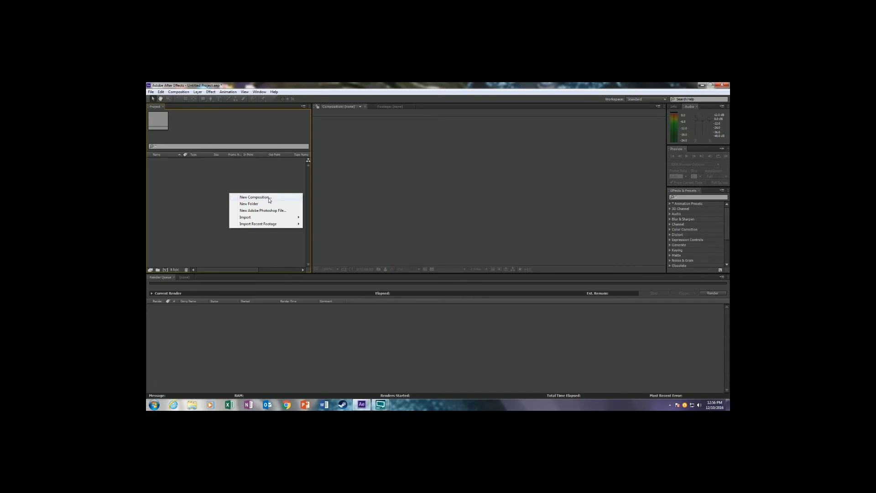
{"action": "left_click", "coordinate": [204, 215]}
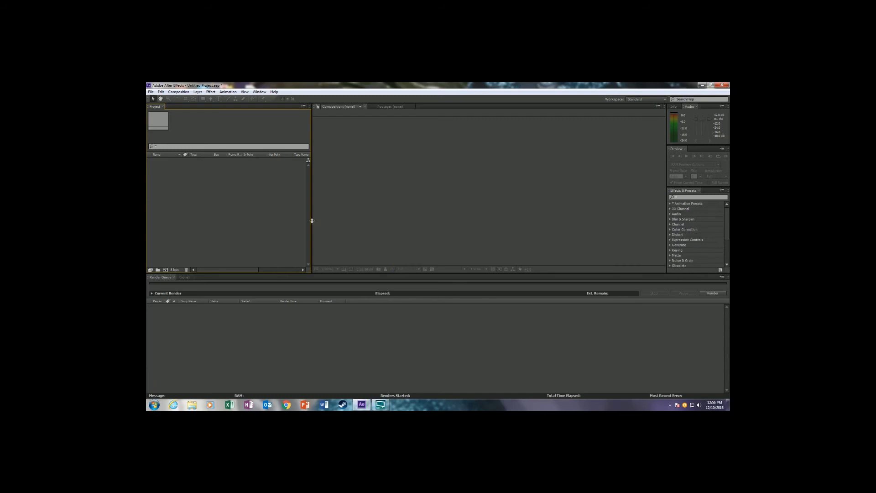
{"action": "right_click", "coordinate": [226, 190]}
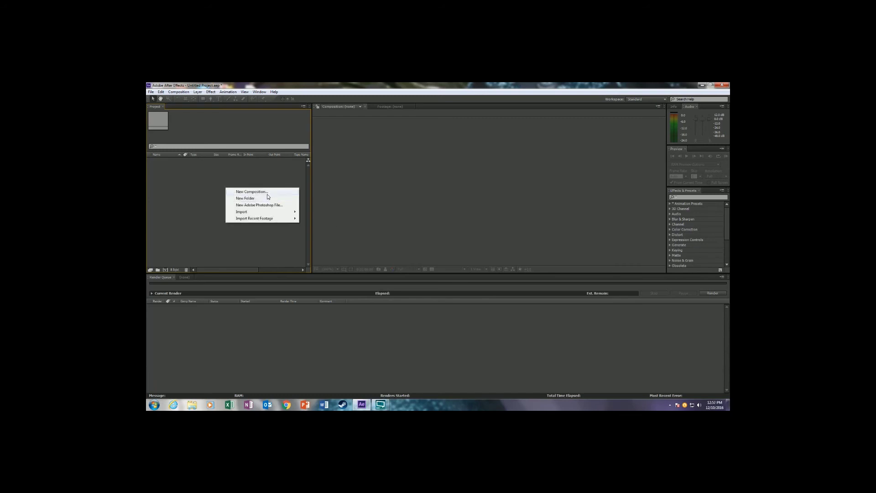
{"action": "left_click", "coordinate": [213, 192]}
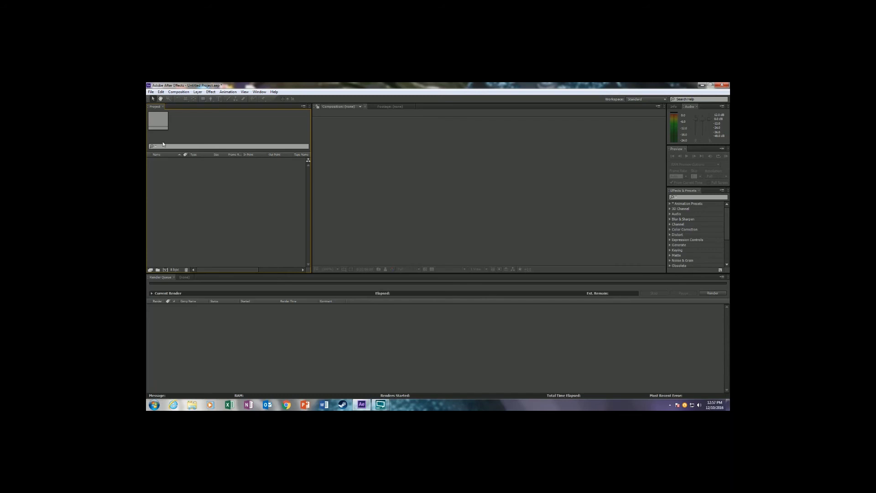
- Import the ZigZag.mp3 music track into the project
{"action": "left_click", "coordinate": [151, 93]}
{"action": "mouse_move", "coordinate": [202, 177]}
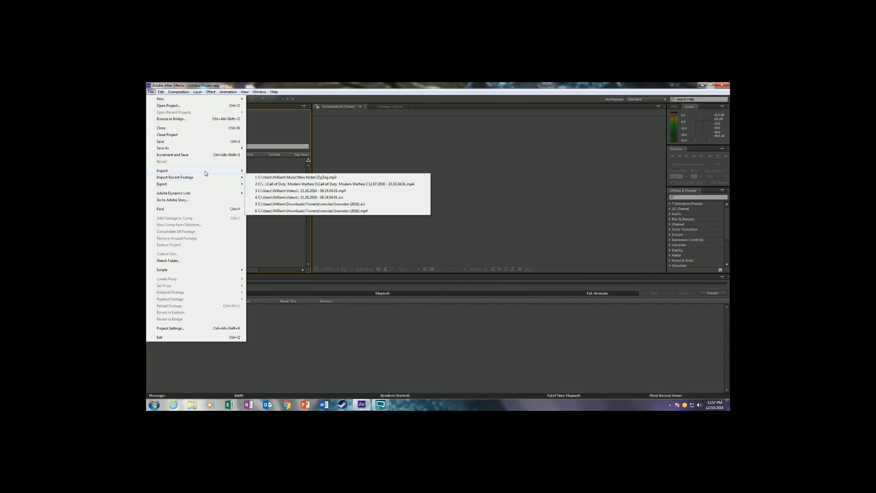
{"action": "left_click", "coordinate": [269, 173]}
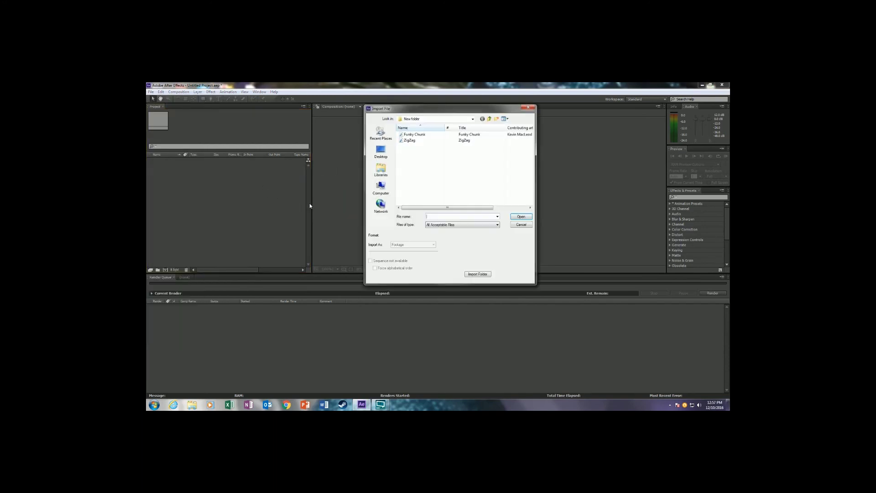
{"action": "left_click", "coordinate": [527, 109]}
{"action": "right_click", "coordinate": [222, 189]}
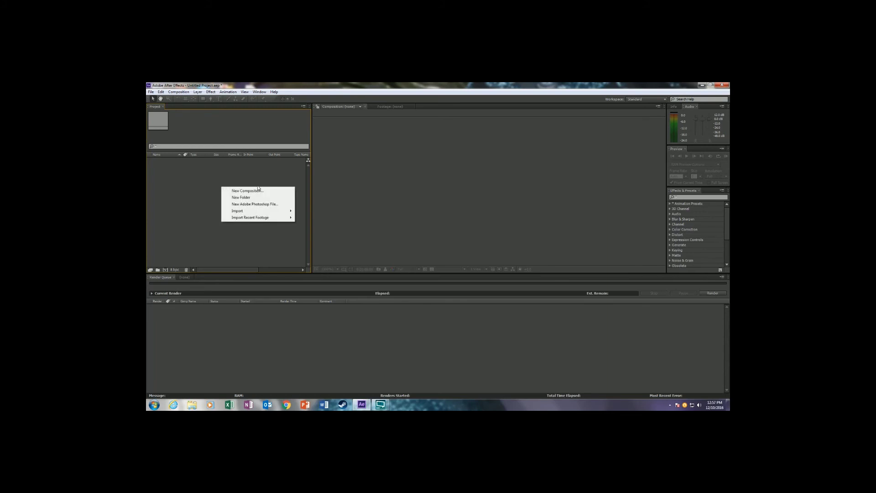
{"action": "mouse_move", "coordinate": [266, 213]}
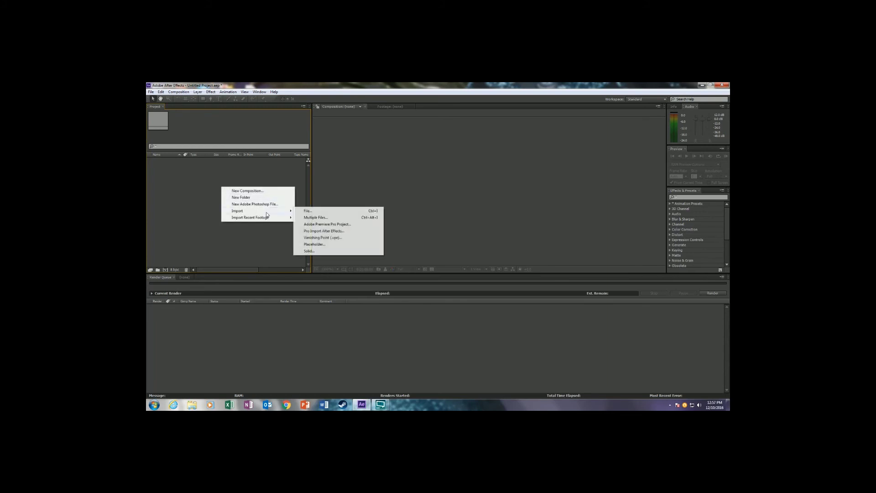
{"action": "left_click", "coordinate": [319, 211]}
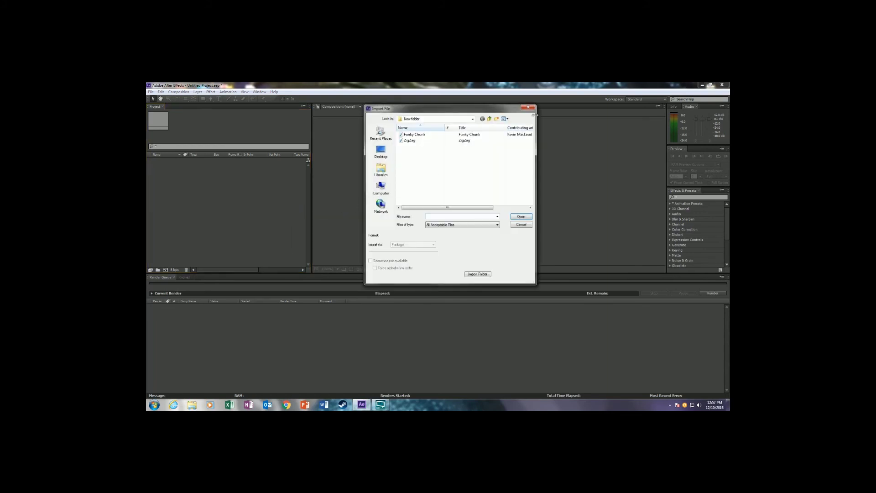
{"action": "left_click", "coordinate": [529, 108]}
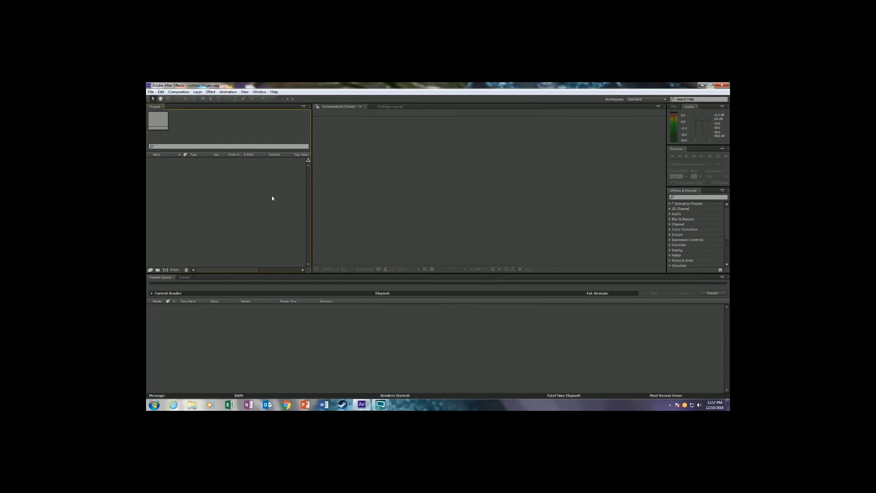
{"action": "double_click", "coordinate": [217, 200]}
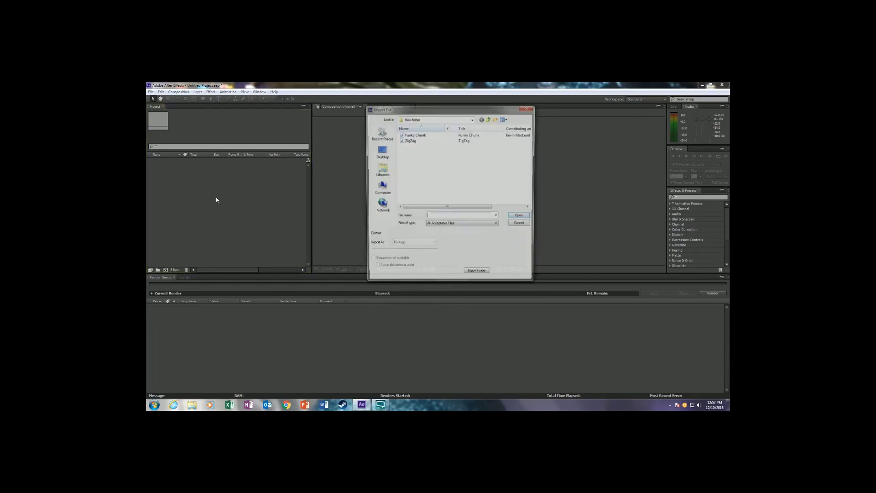
{"action": "left_click", "coordinate": [410, 141]}
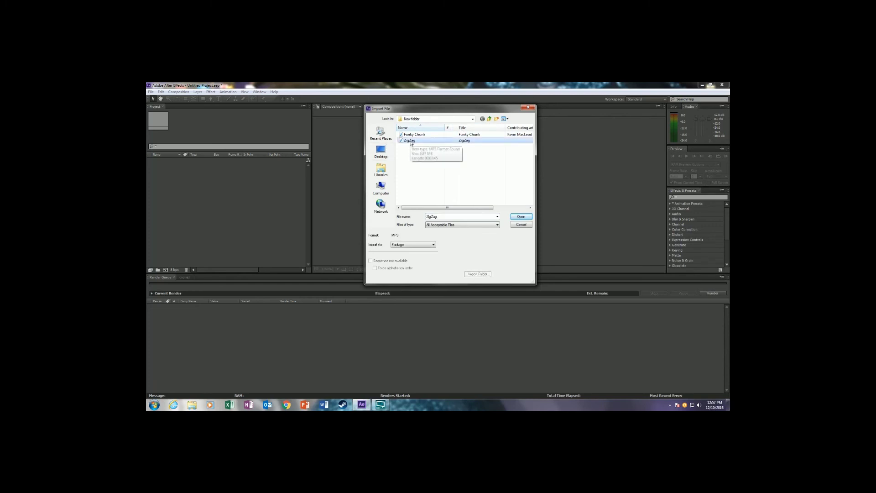
{"action": "left_click", "coordinate": [522, 216]}
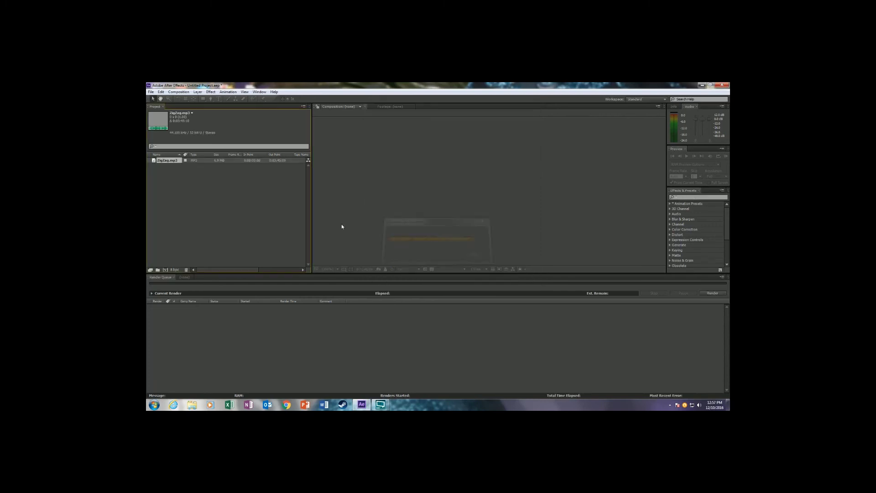
- Import the first clip from My Videos > Shadow Play > Call of Duty Modern Warfare 3
{"action": "double_click", "coordinate": [220, 194]}
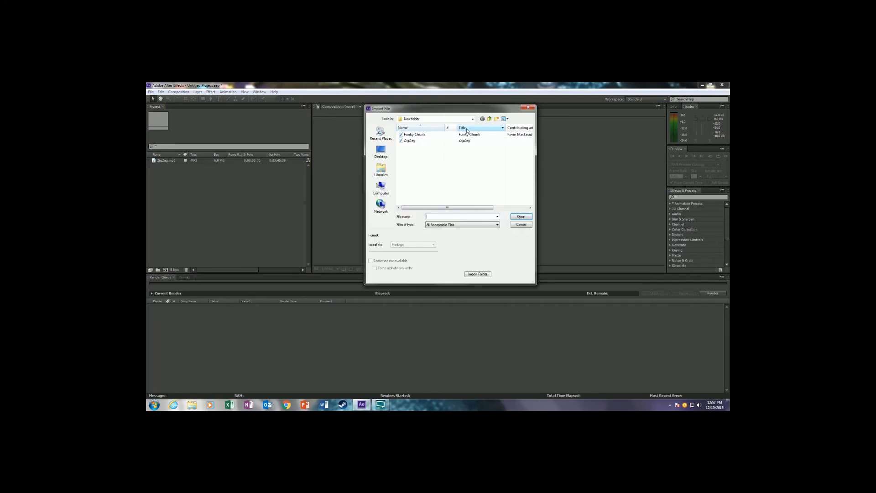
{"action": "left_click", "coordinate": [490, 119]}
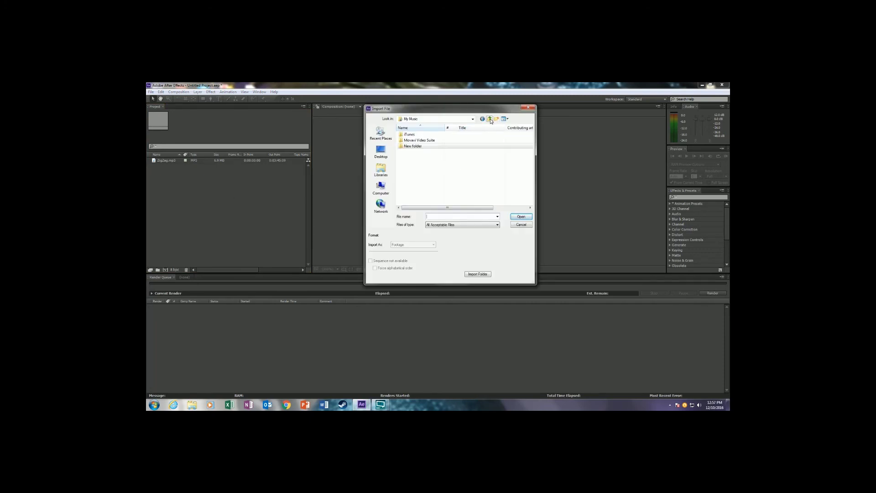
{"action": "left_click", "coordinate": [490, 120]}
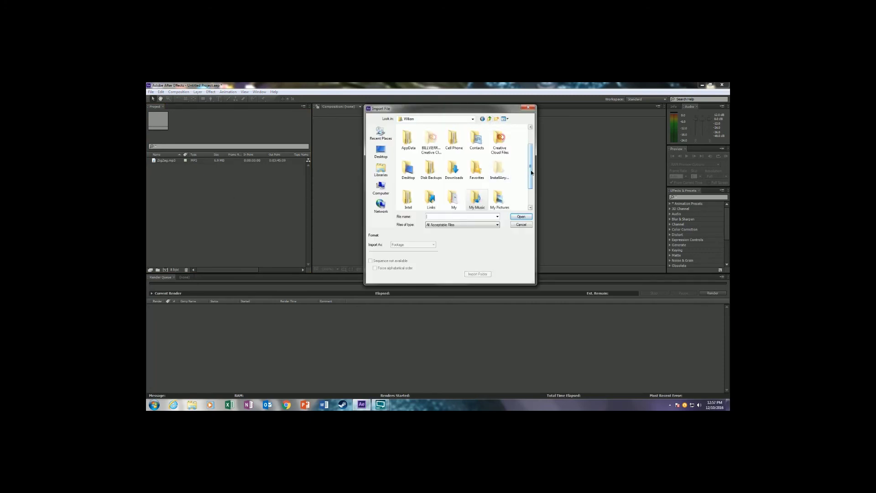
{"action": "scroll", "coordinate": [531, 172], "scroll_direction": "down", "scroll_amount": 2}
{"action": "double_click", "coordinate": [409, 197]}
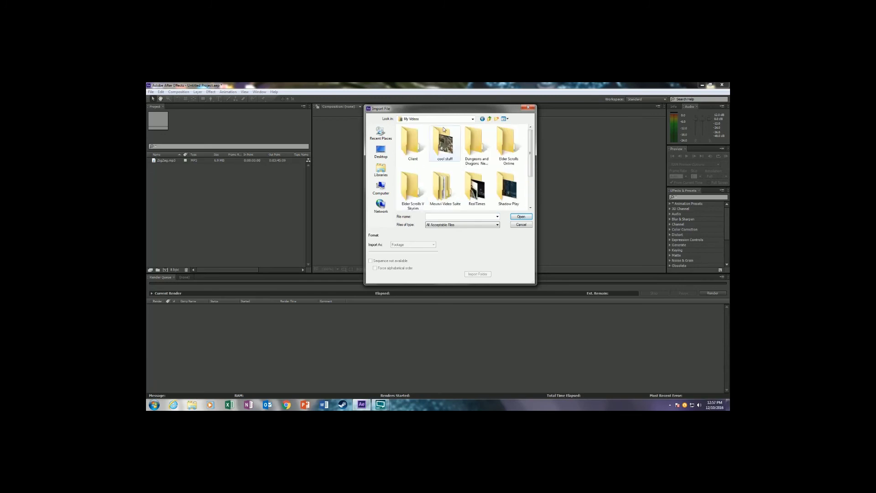
{"action": "double_click", "coordinate": [508, 190]}
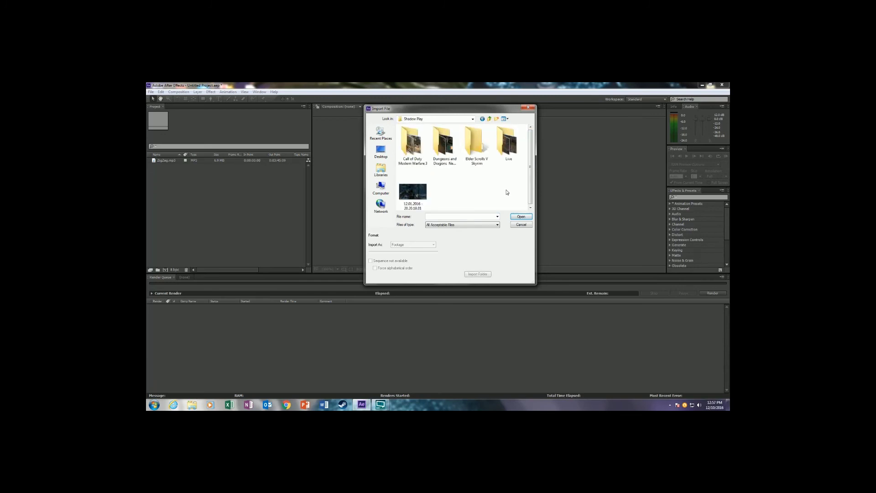
{"action": "double_click", "coordinate": [407, 155]}
{"action": "left_click", "coordinate": [416, 143]}
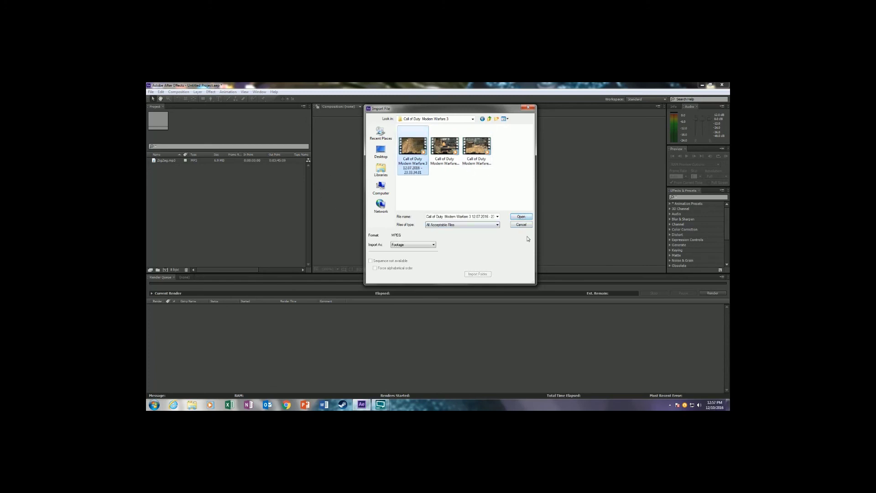
{"action": "left_click", "coordinate": [521, 216]}
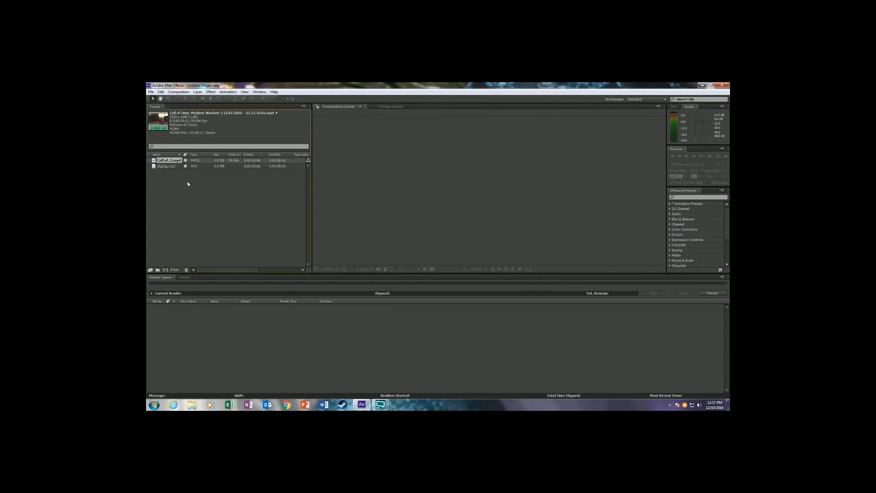
{"action": "left_click", "coordinate": [175, 181]}
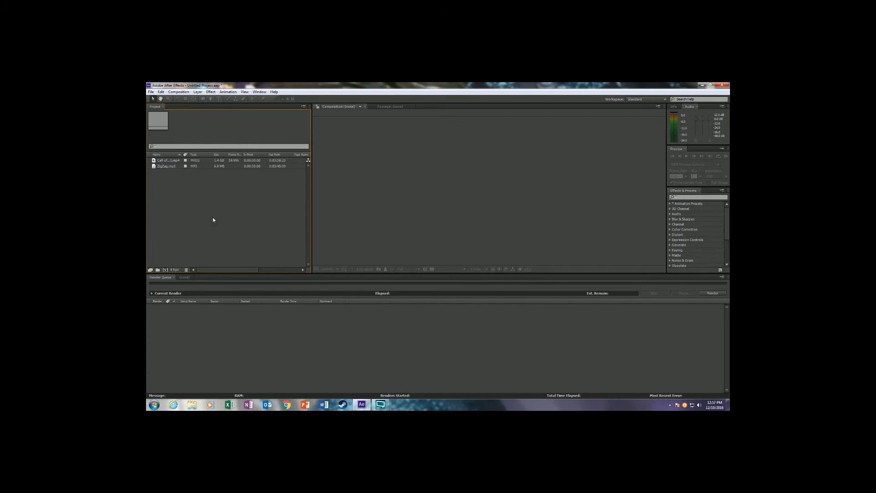
- Drag the Call of Duty clip onto Create New Composition, then scrub a few frames
{"action": "left_click", "coordinate": [168, 160]}
{"action": "left_click_drag", "start_coordinate": [169, 161], "coordinate": [166, 271]}
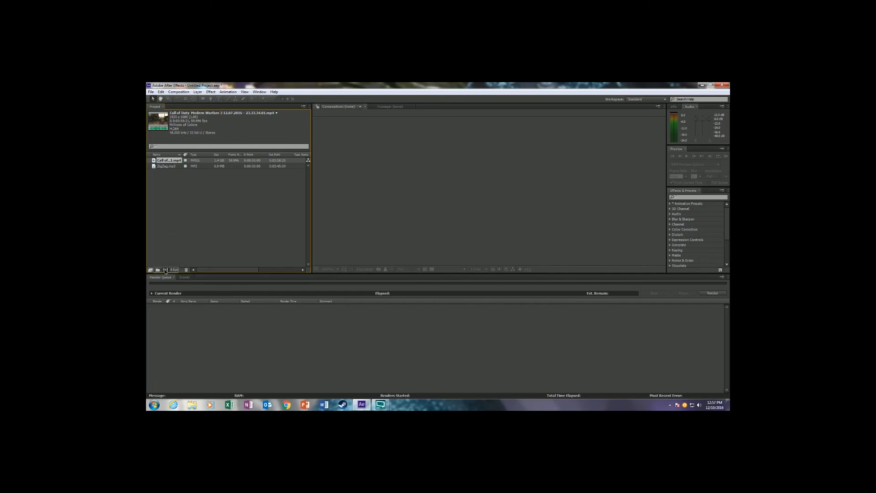
{"action": "left_click_drag", "start_coordinate": [165, 271], "coordinate": [165, 272]}
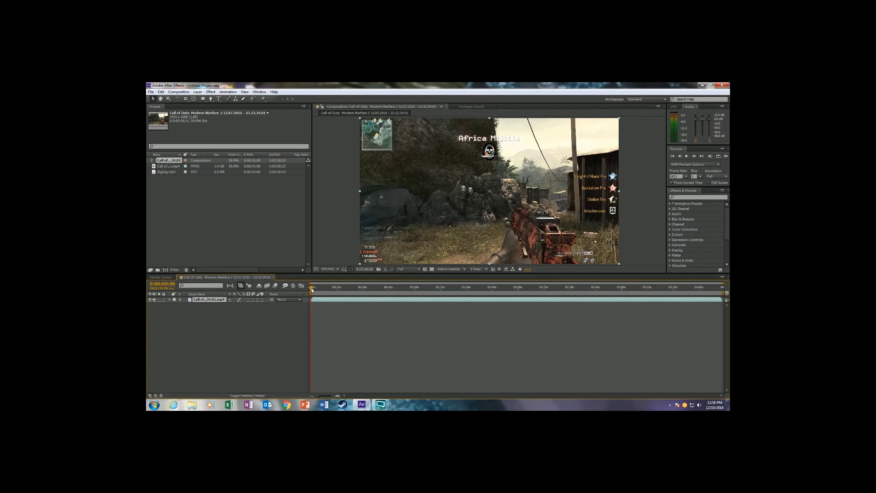
{"action": "left_click_drag", "start_coordinate": [312, 289], "coordinate": [328, 287]}
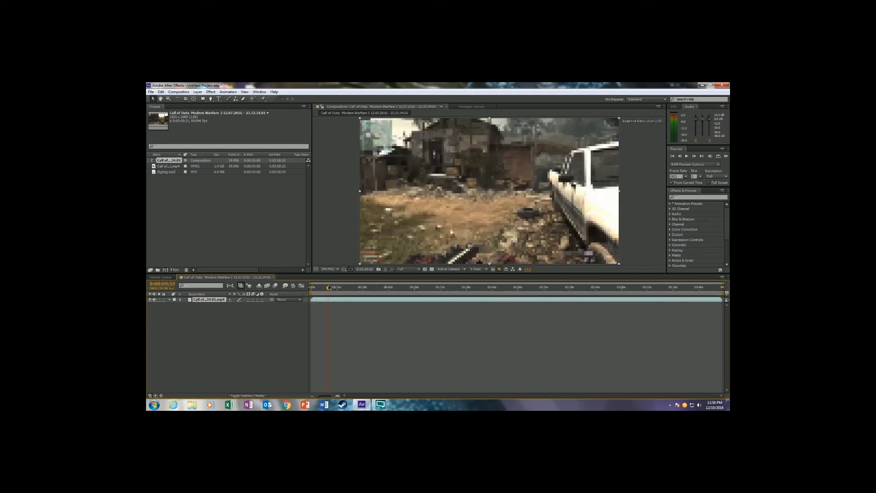
- Use Go to Time with 13 seconds to jump to 0:00:13:20
{"action": "left_click", "coordinate": [365, 269]}
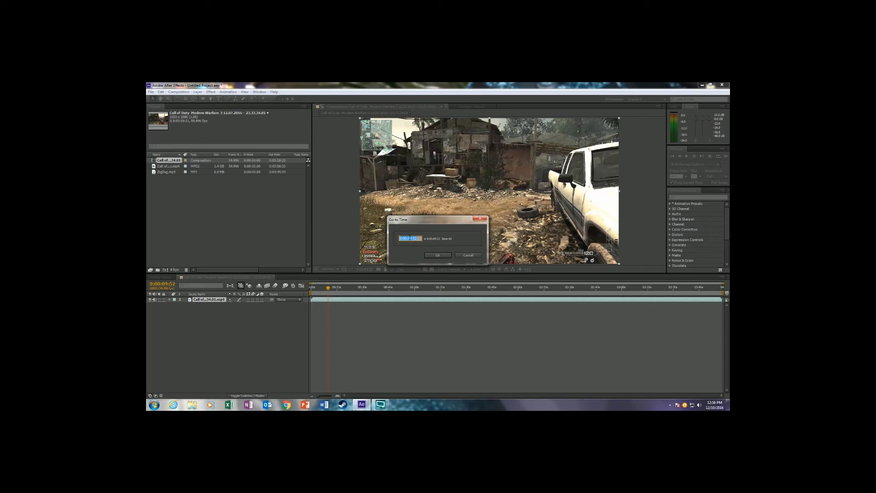
{"action": "left_click", "coordinate": [410, 238]}
{"action": "type", "text": "13:2"}
{"action": "left_click", "coordinate": [435, 257]}
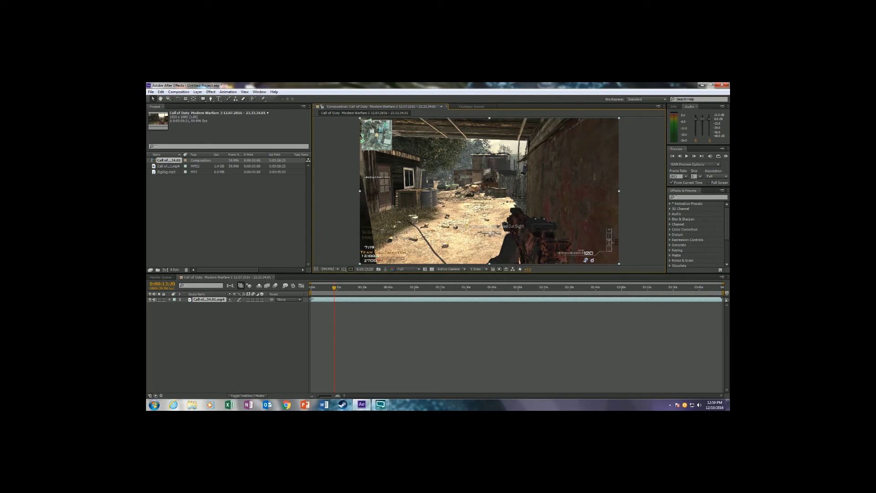
- Trim the gameplay clip's start to the current time, slide it, and return to the start
{"action": "left_click_drag", "start_coordinate": [318, 300], "coordinate": [330, 300]}
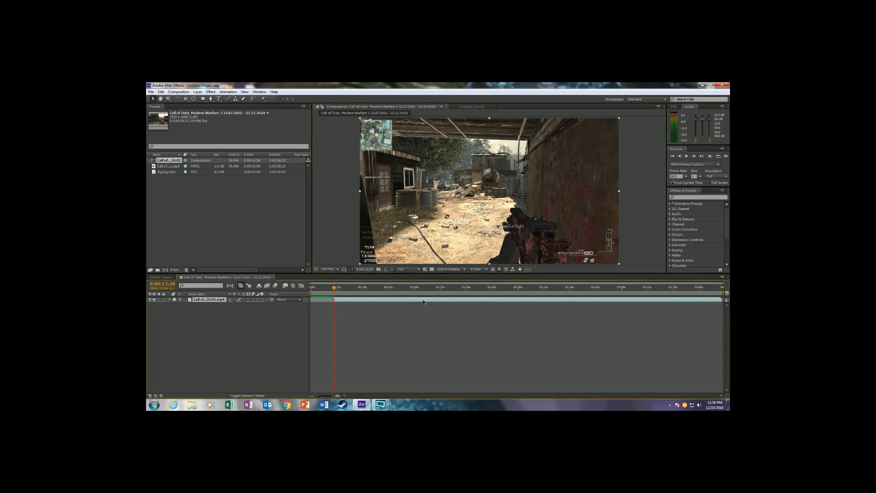
{"action": "left_click_drag", "start_coordinate": [423, 301], "coordinate": [403, 305]}
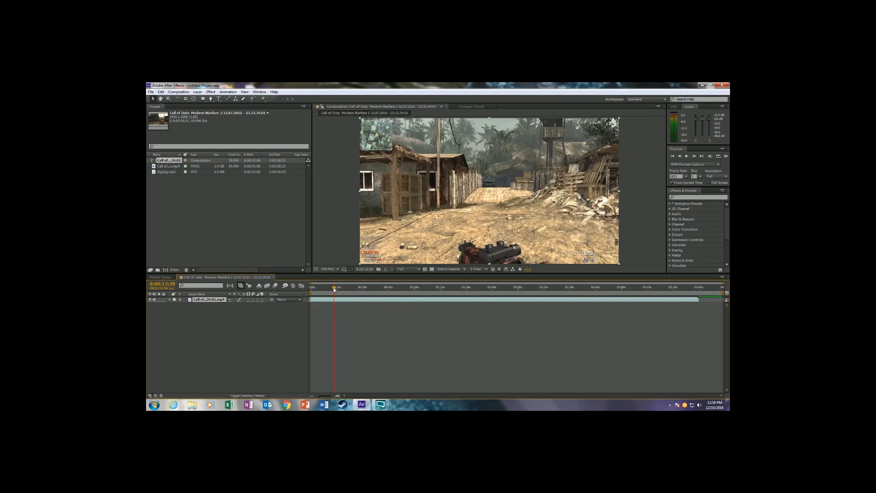
{"action": "left_click_drag", "start_coordinate": [334, 288], "coordinate": [310, 291]}
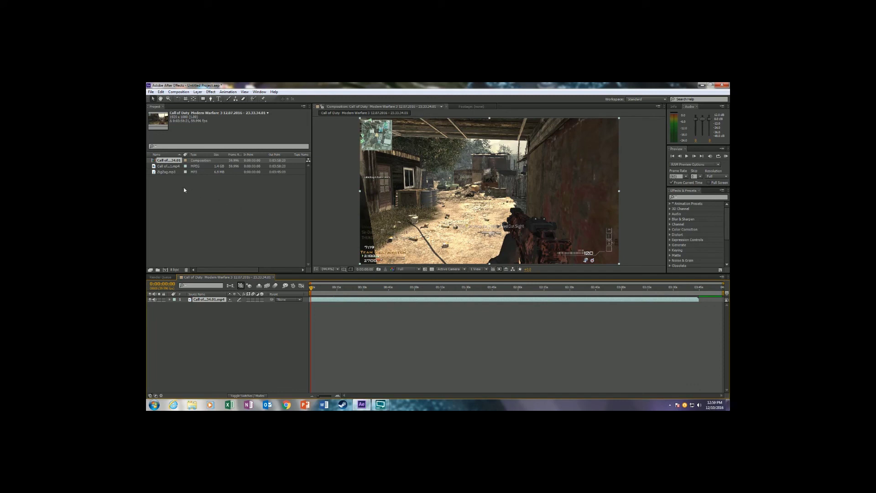
- Add ZigZag.mp3 below the gameplay clip, pull in the work area end, and zoom the timeline
{"action": "left_click_drag", "start_coordinate": [176, 172], "coordinate": [201, 327]}
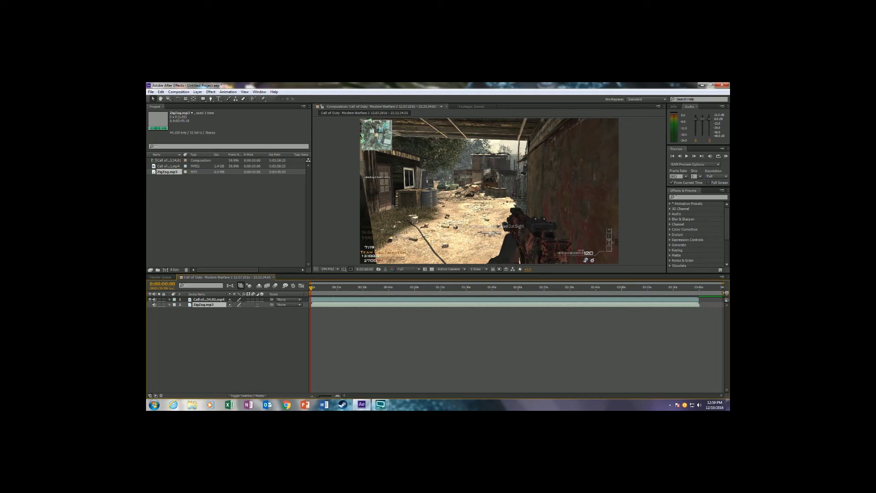
{"action": "left_click_drag", "start_coordinate": [723, 293], "coordinate": [706, 292]}
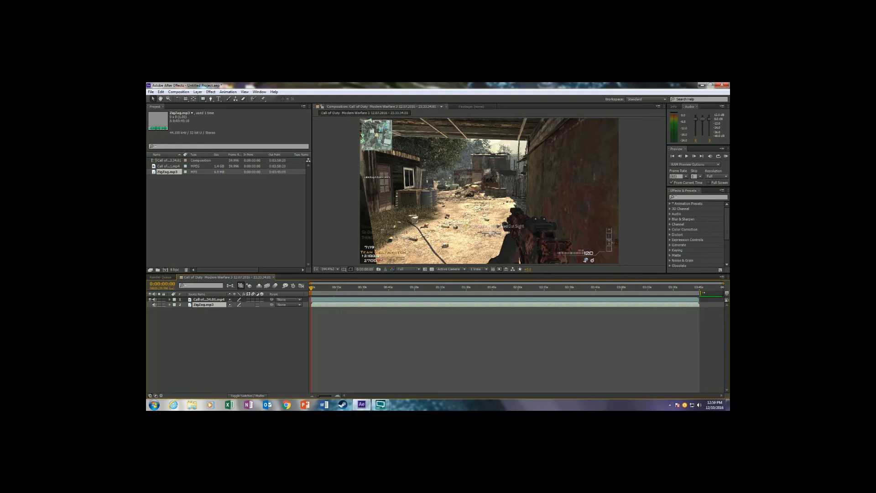
{"action": "left_click_drag", "start_coordinate": [724, 283], "coordinate": [711, 284]}
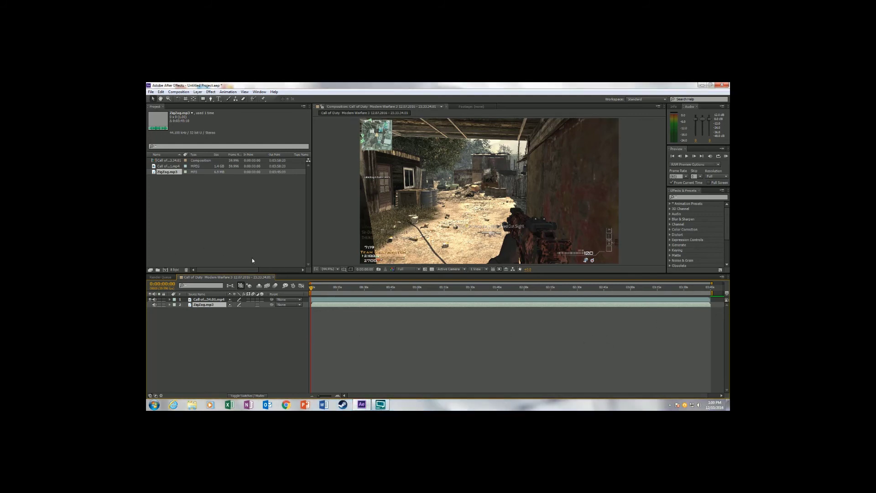
{"action": "left_click", "coordinate": [170, 300]}
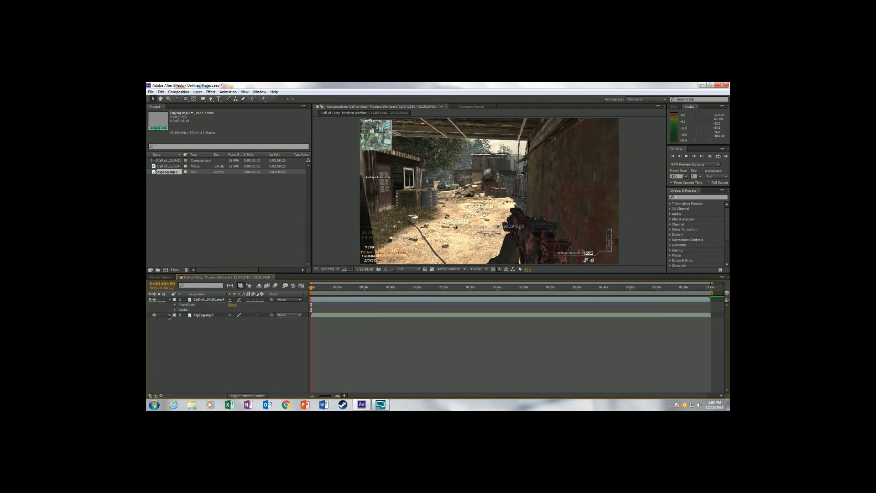
- Reveal the gameplay layer's Audio Levels and waveform, and lower the level to about -35 dB
{"action": "left_click", "coordinate": [169, 315]}
{"action": "left_click", "coordinate": [175, 310]}
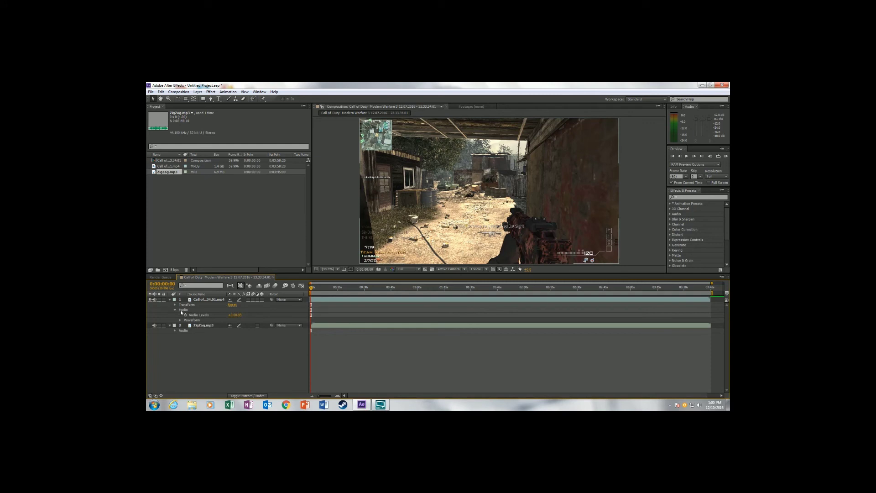
{"action": "left_click", "coordinate": [181, 320]}
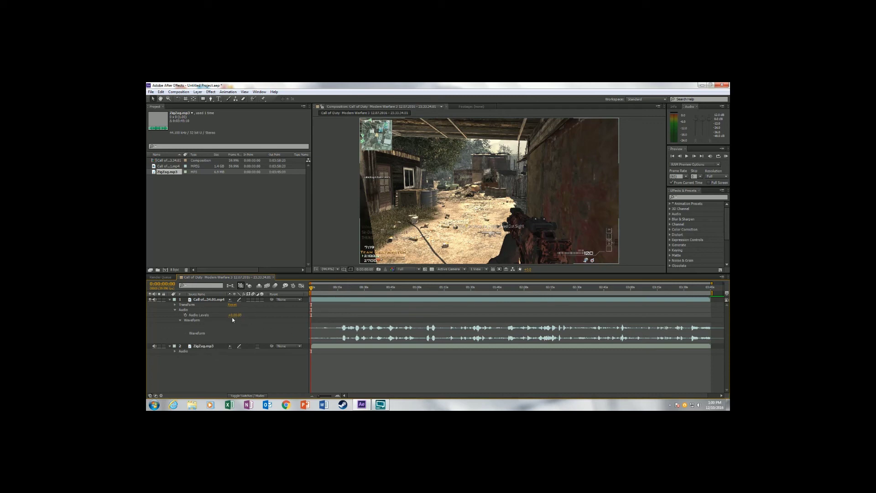
{"action": "left_click_drag", "start_coordinate": [236, 318], "coordinate": [184, 320]}
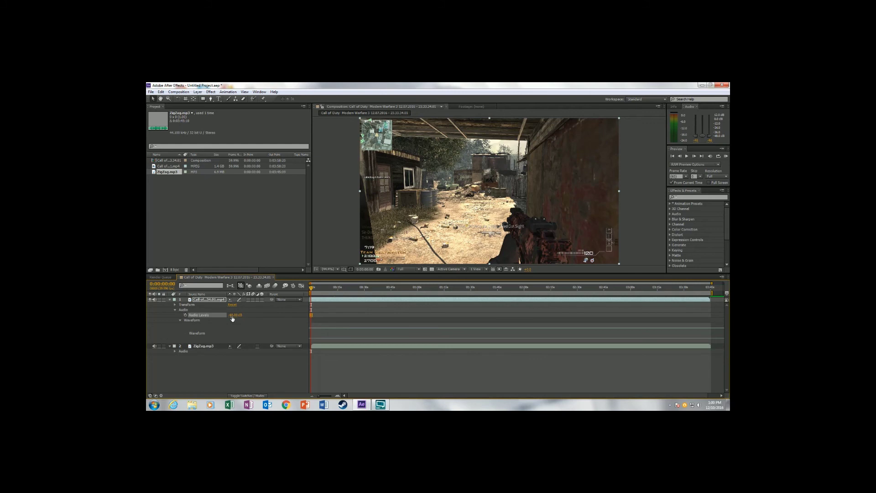
{"action": "left_click_drag", "start_coordinate": [232, 319], "coordinate": [246, 318]}
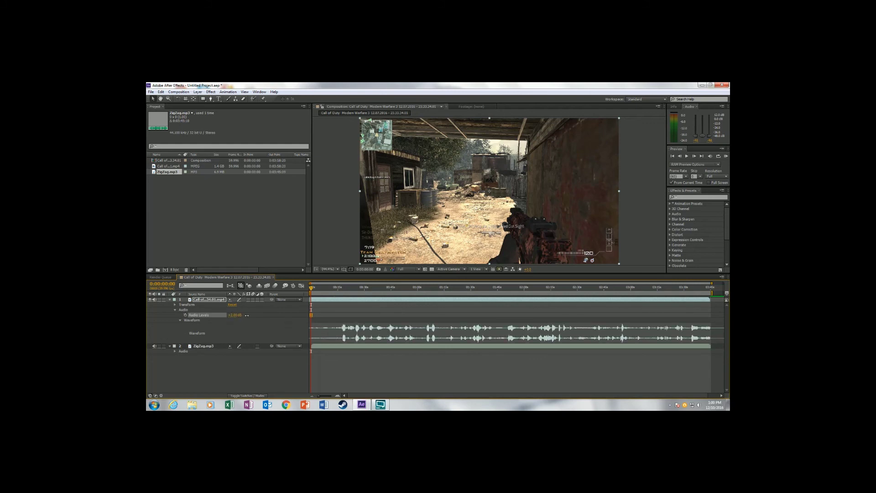
- Turn off the gameplay layer's Audio switch to mute its sound
{"action": "left_click", "coordinate": [176, 310]}
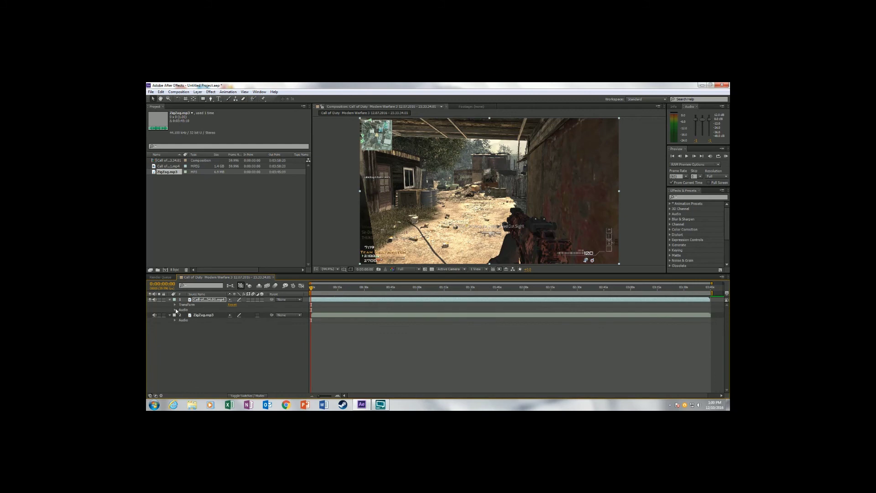
{"action": "left_click", "coordinate": [175, 310]}
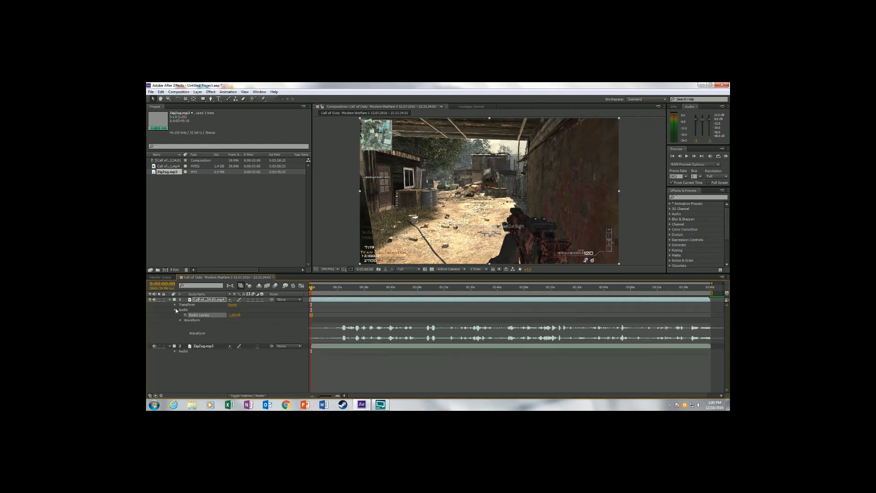
{"action": "left_click", "coordinate": [155, 300]}
{"action": "left_click", "coordinate": [239, 322]}
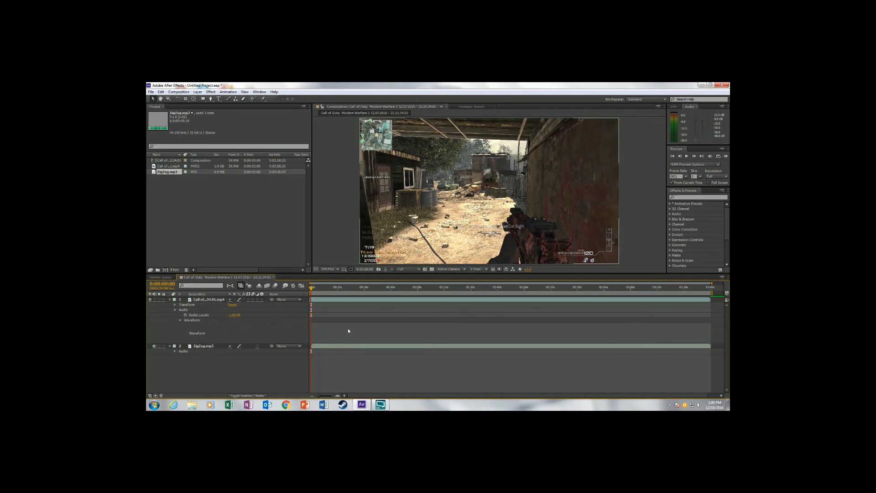
- Collapse the gameplay audio group and reveal ZigZag.mp3's Audio Levels and waveform
{"action": "left_click", "coordinate": [181, 320]}
{"action": "left_click", "coordinate": [175, 310]}
{"action": "left_click", "coordinate": [176, 320]}
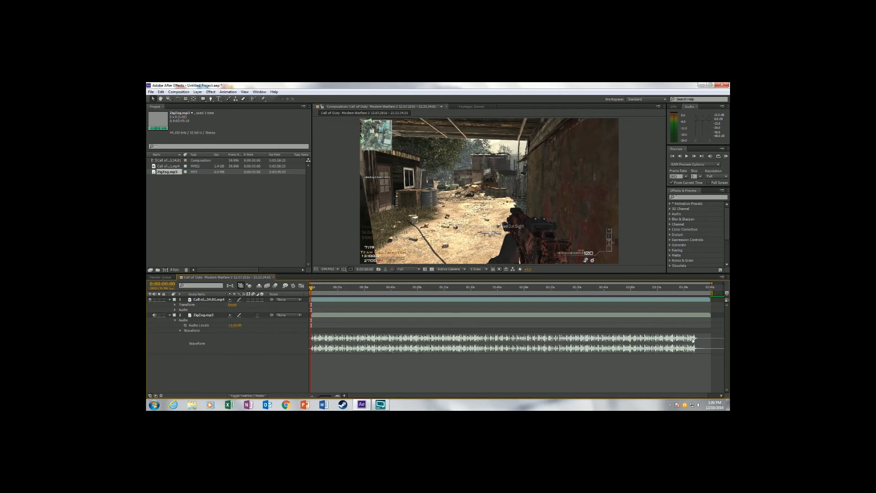
- Keyframe ZigZag.mp3 Audio Levels at 0:00:00:00 and add another keyframe at 0:00:05:00
{"action": "left_click", "coordinate": [185, 326]}
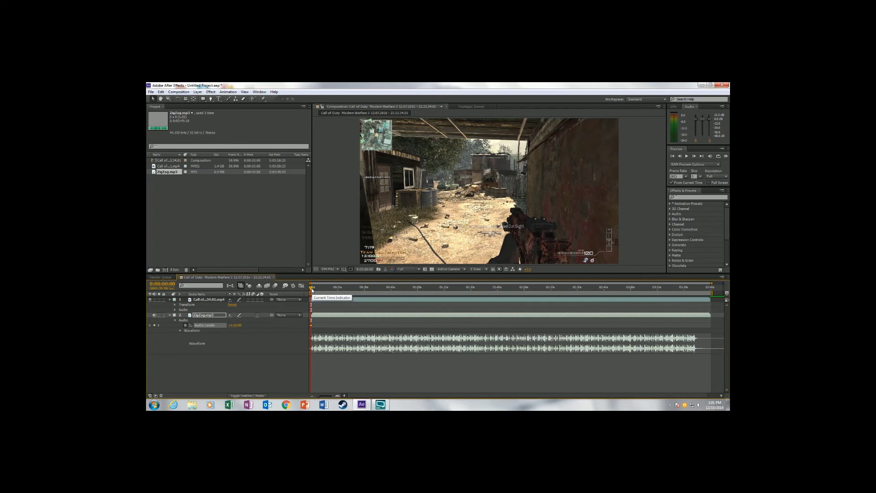
{"action": "left_click", "coordinate": [365, 270]}
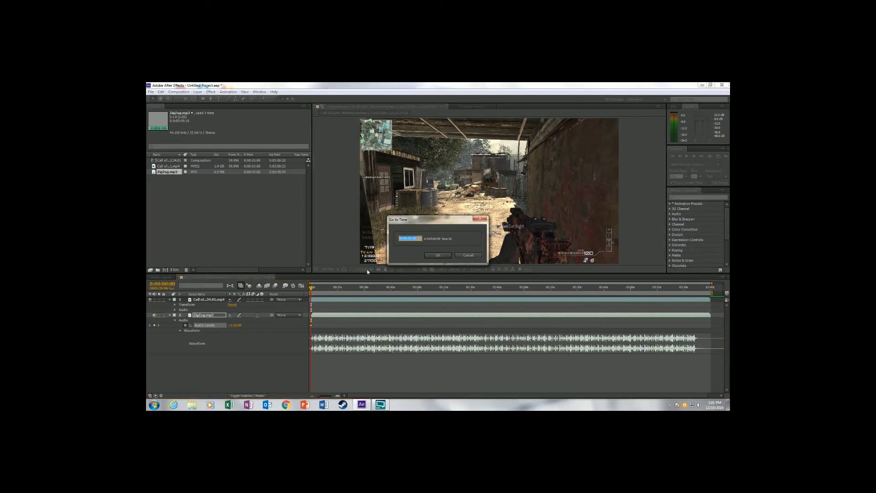
{"action": "left_click", "coordinate": [411, 238]}
{"action": "left_click", "coordinate": [434, 255]}
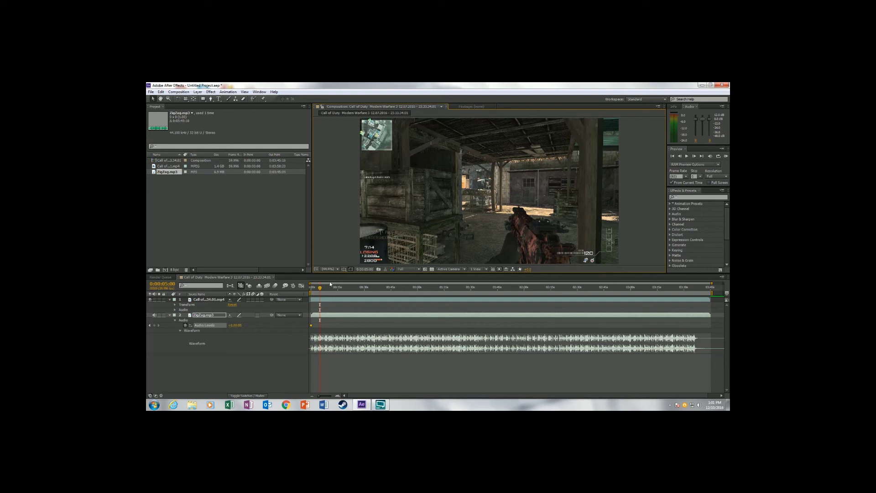
{"action": "left_click", "coordinate": [155, 325]}
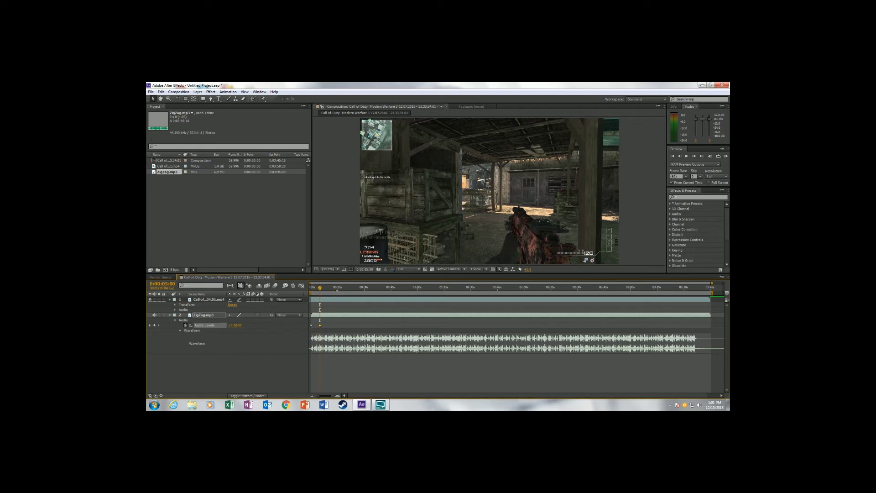
- Jump to 0:03:30:00, zoom the timeline to five-second steps, then scrub back near 6 seconds
{"action": "left_click_drag", "start_coordinate": [320, 289], "coordinate": [697, 289]}
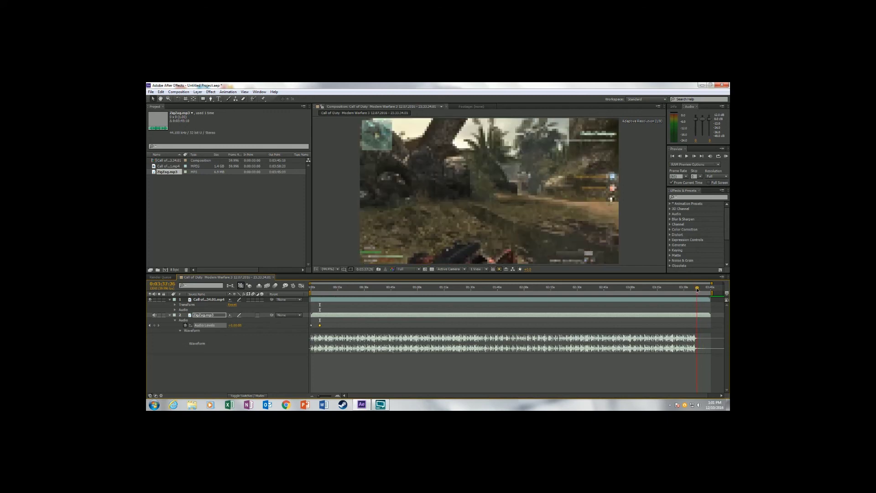
{"action": "left_click_drag", "start_coordinate": [697, 289], "coordinate": [685, 289]}
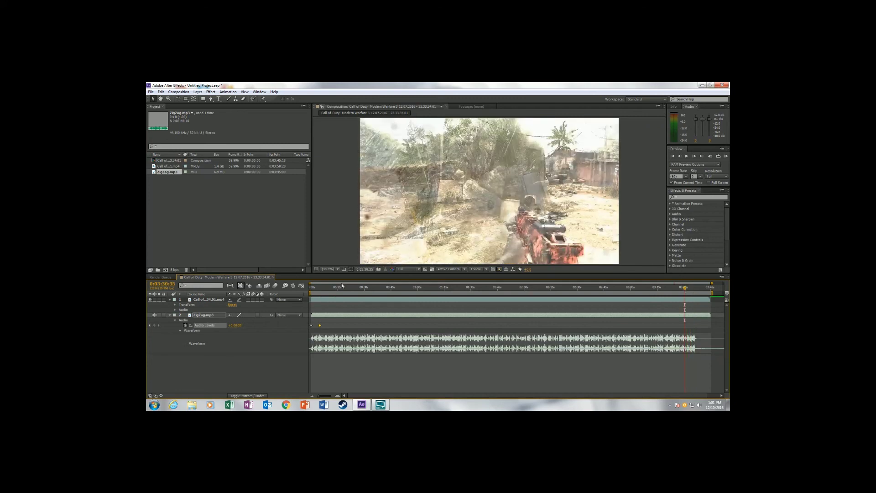
{"action": "left_click", "coordinate": [365, 269]}
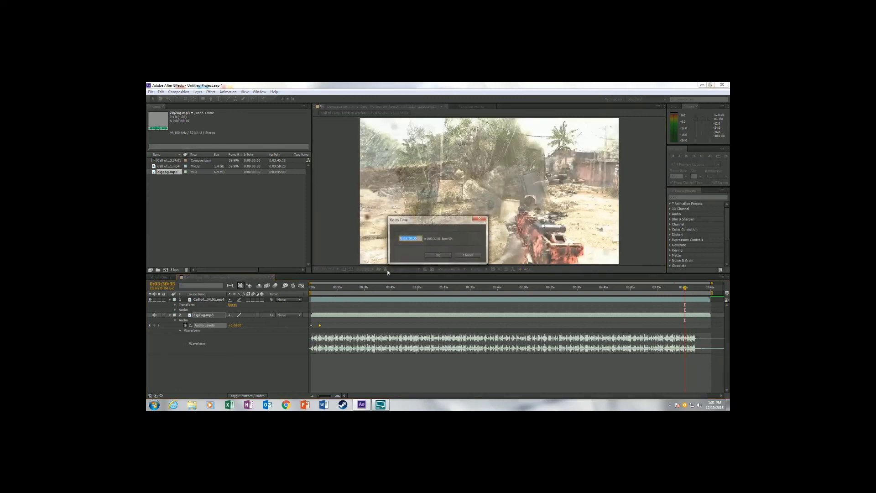
{"action": "left_click", "coordinate": [420, 239]}
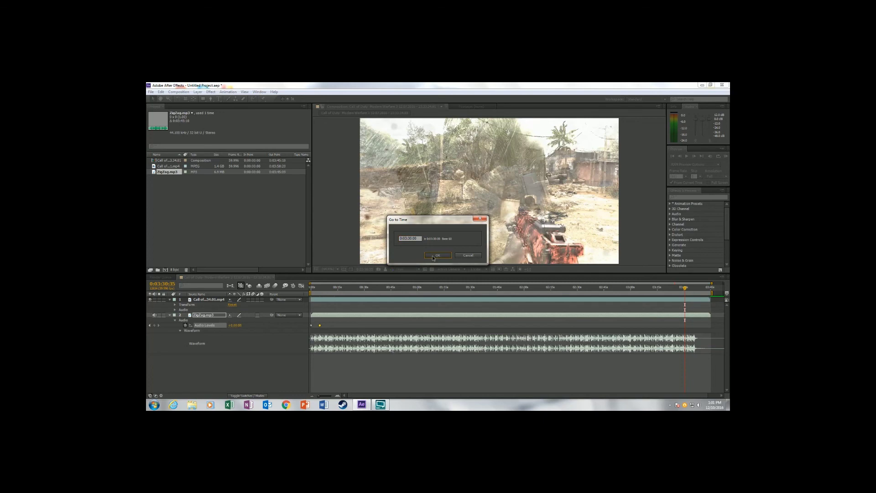
{"action": "left_click", "coordinate": [432, 257]}
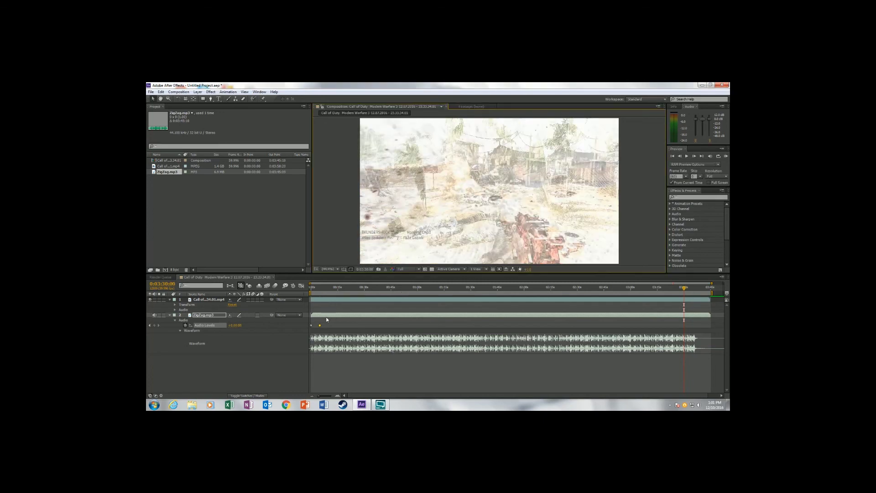
{"action": "mouse_move", "coordinate": [320, 326]}
{"action": "left_click", "coordinate": [337, 395]}
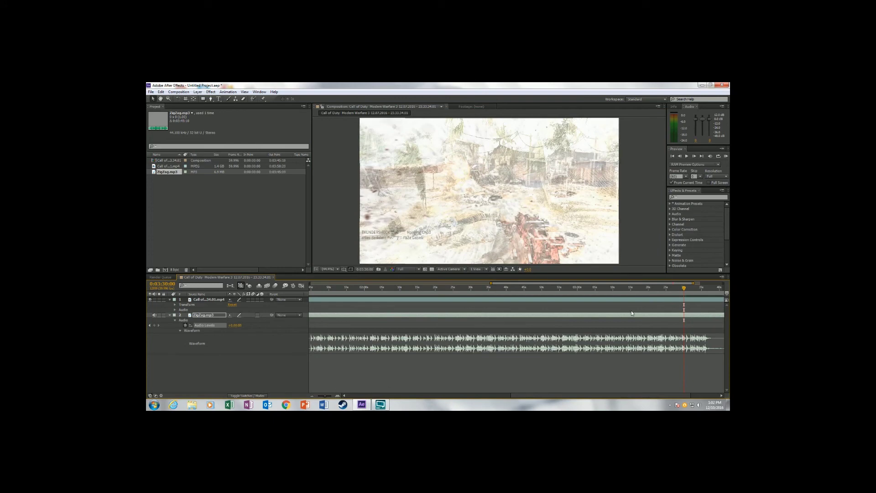
{"action": "left_click_drag", "start_coordinate": [684, 289], "coordinate": [330, 310]}
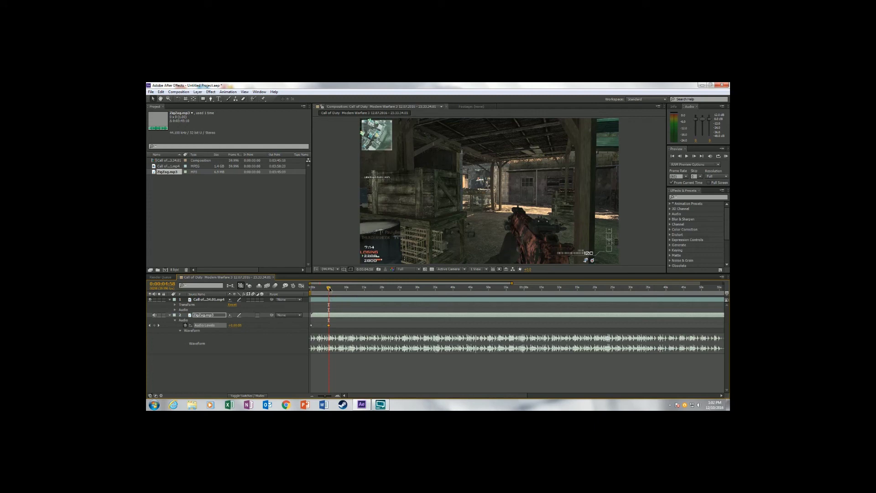
{"action": "left_click_drag", "start_coordinate": [330, 288], "coordinate": [330, 292]}
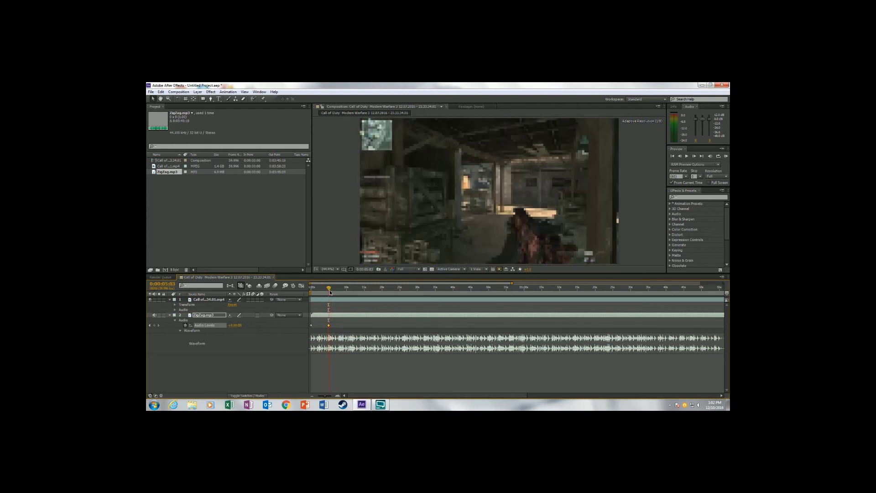
- Add a ZigZag.mp3 Audio Levels keyframe at 0:00:06:00, then enter 0:03:30:00 in Go to Time
{"action": "key", "text": "space"}
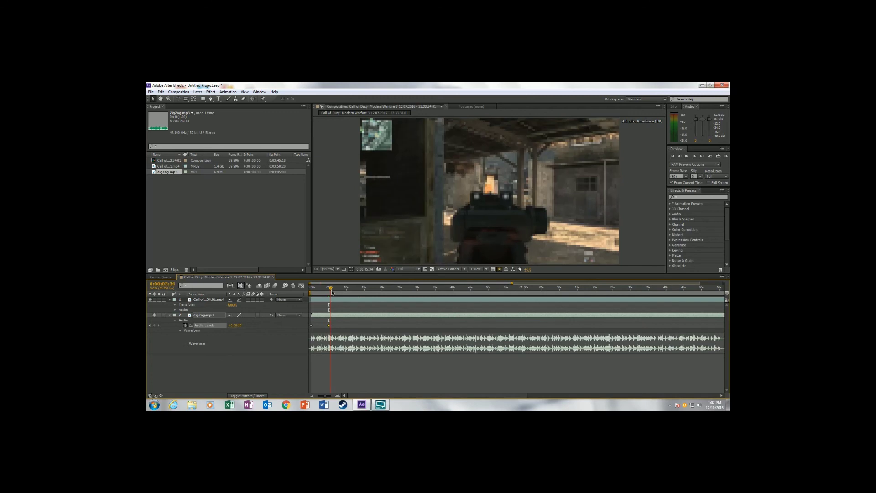
{"action": "left_click", "coordinate": [365, 269]}
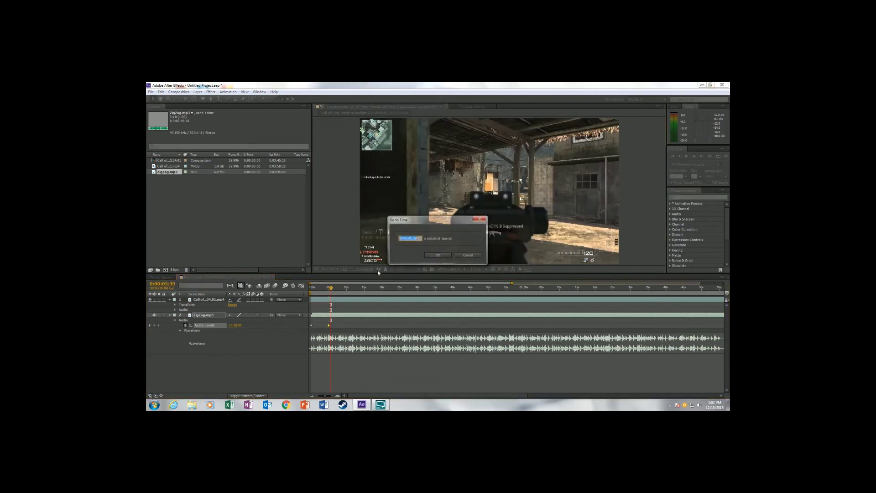
{"action": "left_click", "coordinate": [411, 237]}
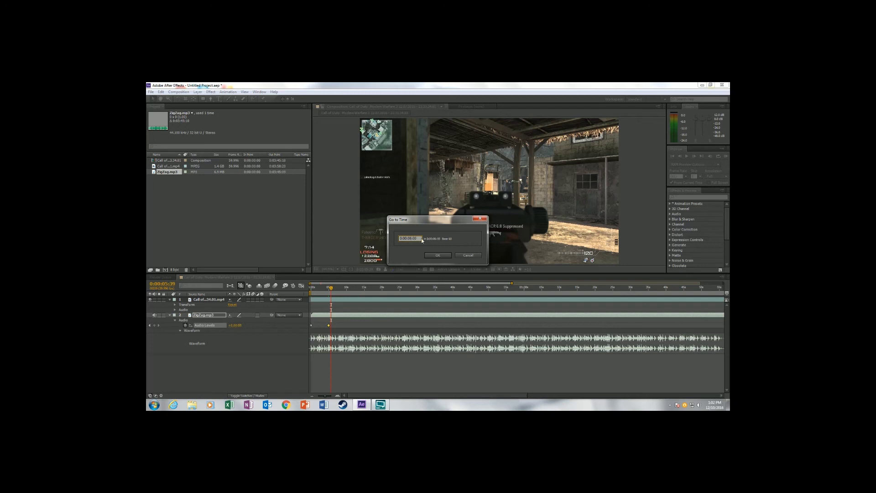
{"action": "left_click", "coordinate": [438, 255]}
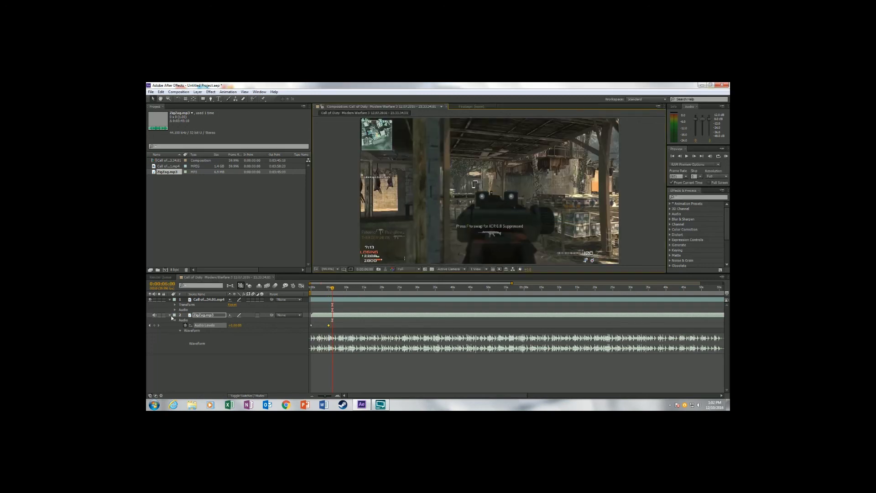
{"action": "left_click", "coordinate": [154, 325]}
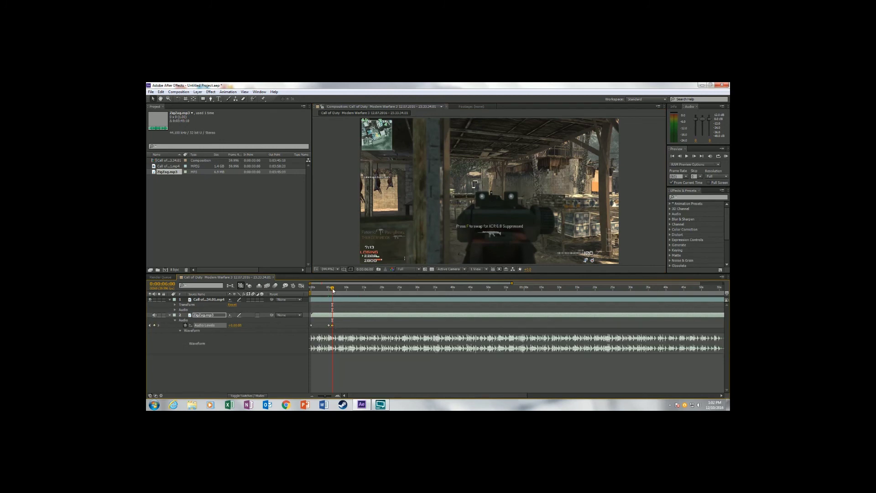
{"action": "left_click", "coordinate": [366, 269]}
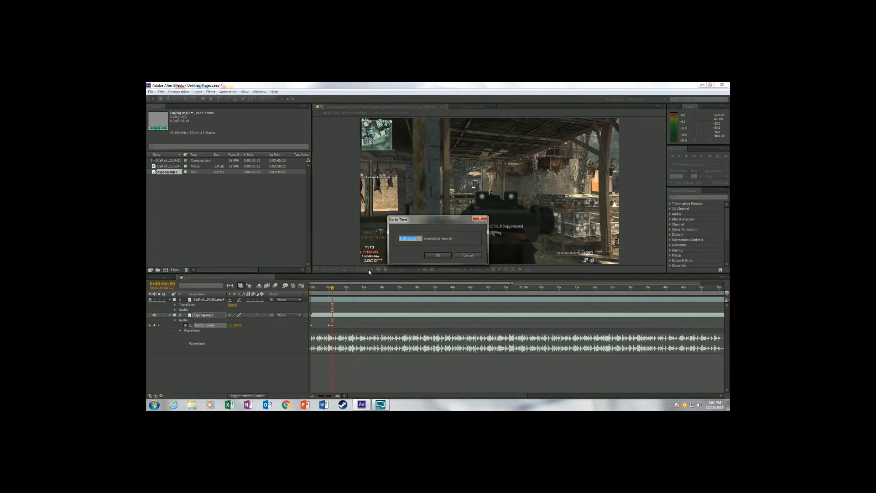
{"action": "left_click", "coordinate": [406, 238]}
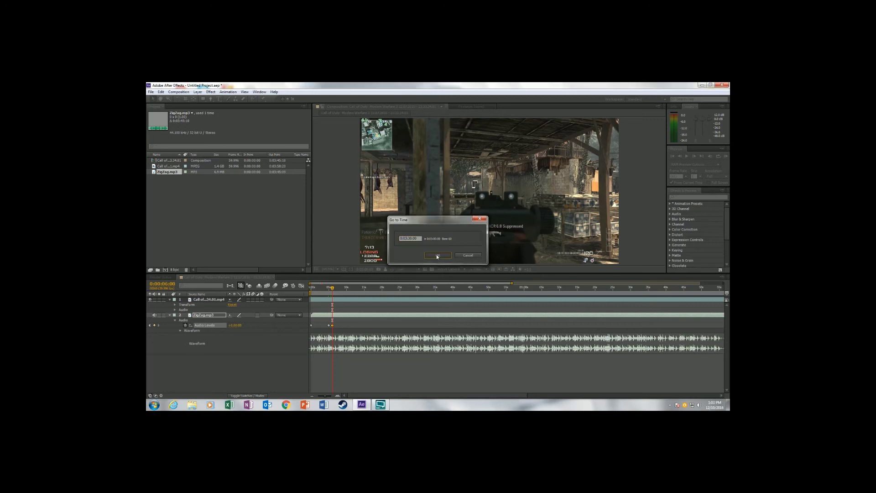
- Add a music keyframe at 0:03:30:00 and set the 0:00:06:00 keyframe to -28 dB
{"action": "left_click", "coordinate": [437, 255]}
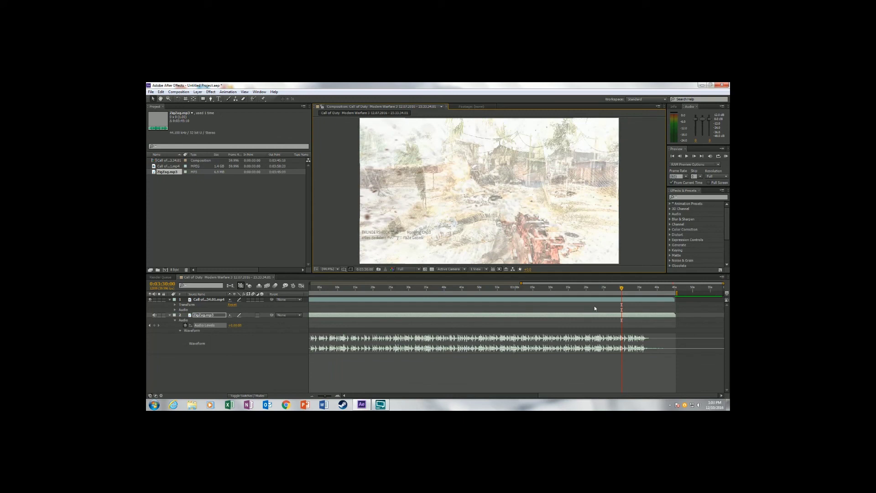
{"action": "left_click", "coordinate": [155, 326]}
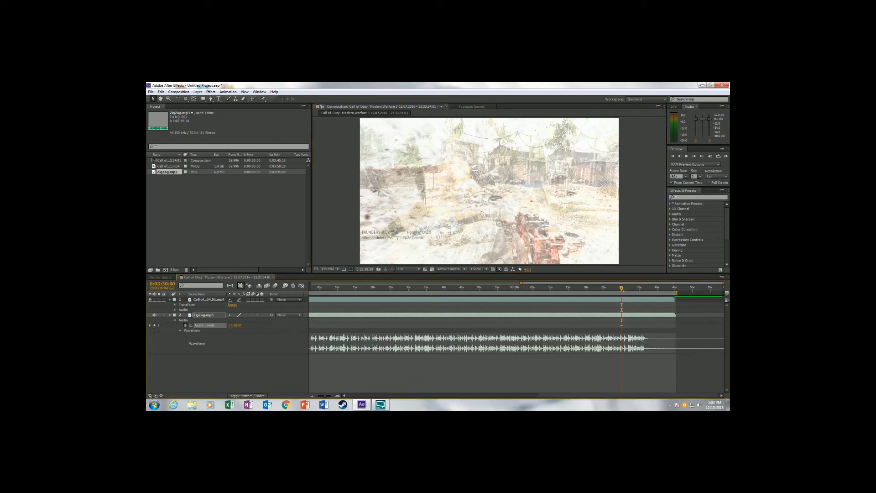
{"action": "left_click", "coordinate": [150, 325]}
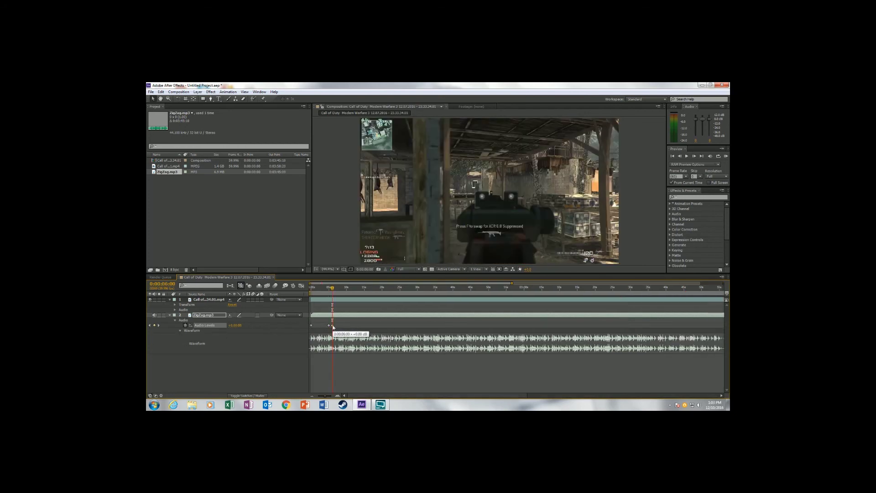
{"action": "left_click", "coordinate": [234, 326]}
{"action": "type", "text": "-28"}
{"action": "key", "text": "Return"}
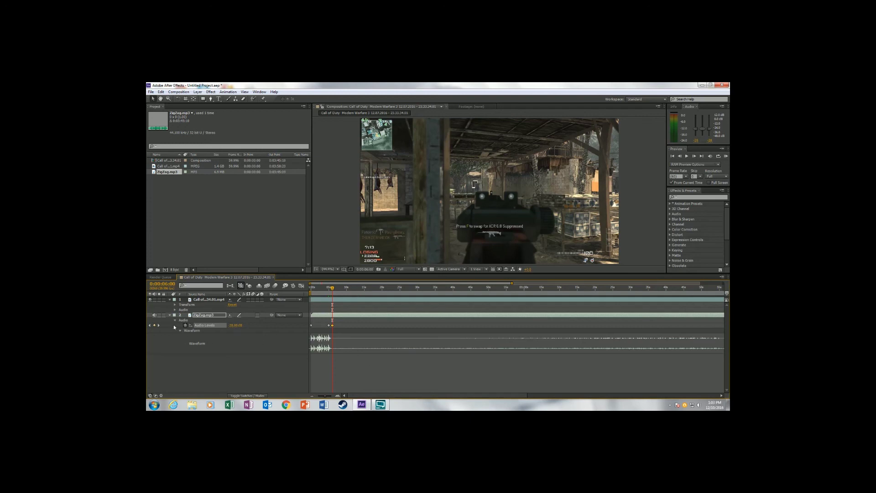
- Set the 0:03:30:00 music Audio Levels keyframe to -5 dB
{"action": "left_click", "coordinate": [159, 326]}
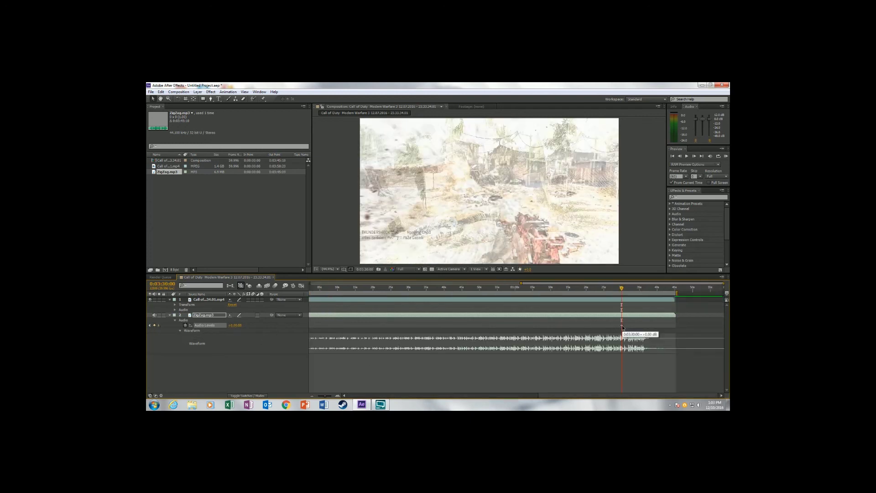
{"action": "left_click", "coordinate": [234, 326]}
{"action": "type", "text": "-5"}
{"action": "key", "text": "Return"}
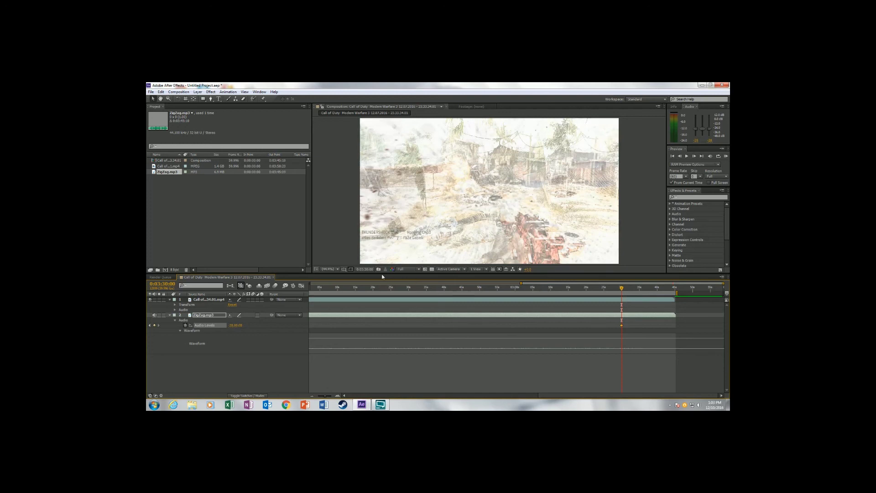
- Jump to 0:03:31:00 and add a ZigZag.mp3 Audio Levels keyframe there
{"action": "left_click", "coordinate": [368, 271]}
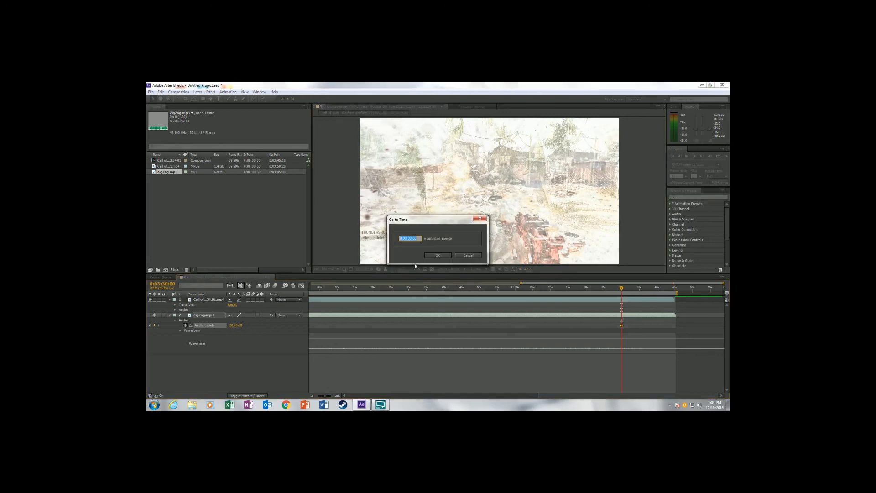
{"action": "left_click", "coordinate": [463, 256]}
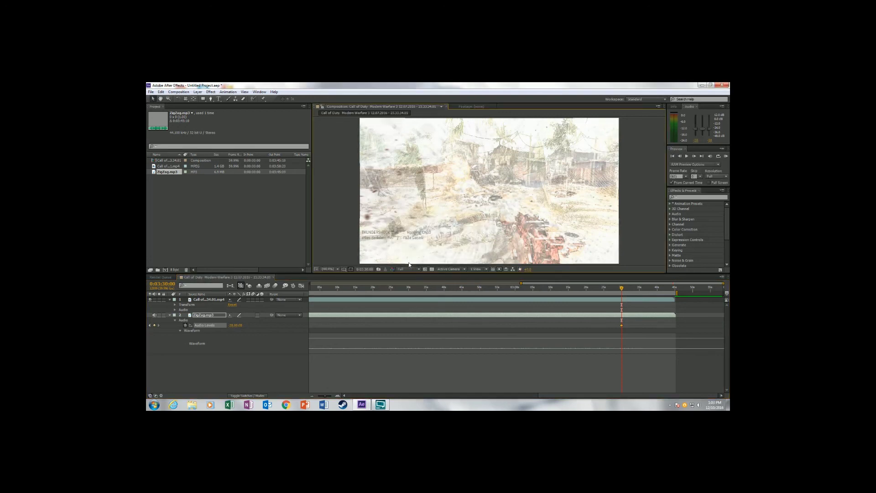
{"action": "left_click", "coordinate": [368, 269]}
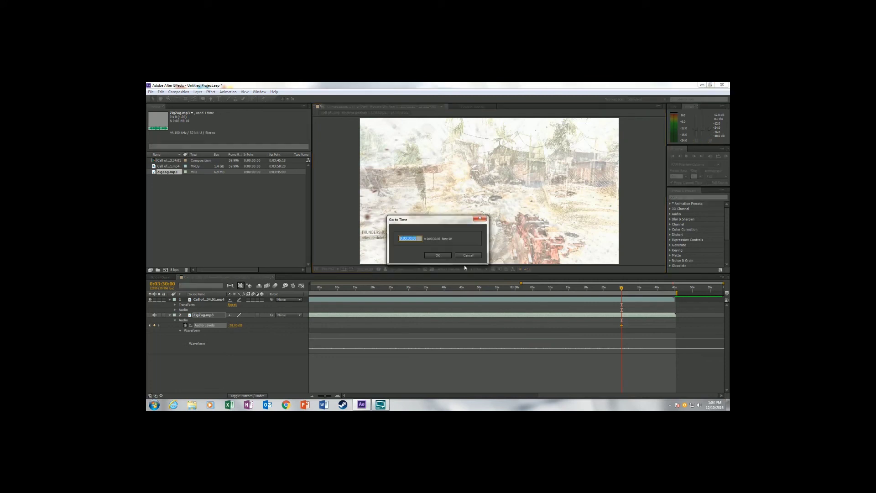
{"action": "left_click", "coordinate": [410, 238]}
{"action": "left_click", "coordinate": [443, 256]}
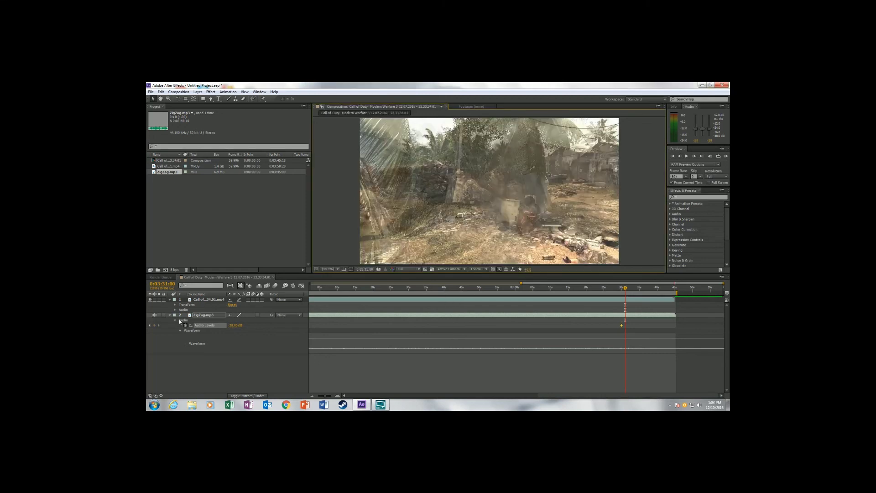
{"action": "left_click", "coordinate": [155, 325]}
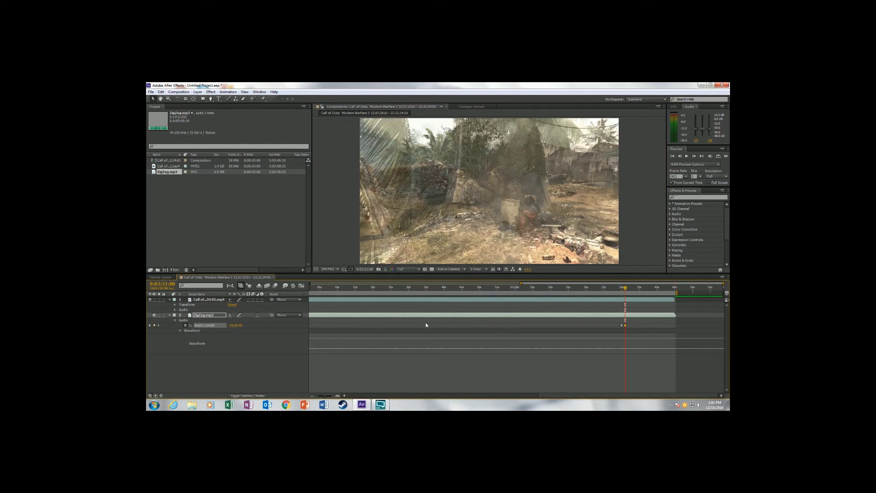
- Return to the 0:03:31:00 keyframe and set the music's Audio Levels back to +0.00 dB
{"action": "left_click_drag", "start_coordinate": [627, 290], "coordinate": [647, 290]}
{"action": "left_click", "coordinate": [633, 289]}
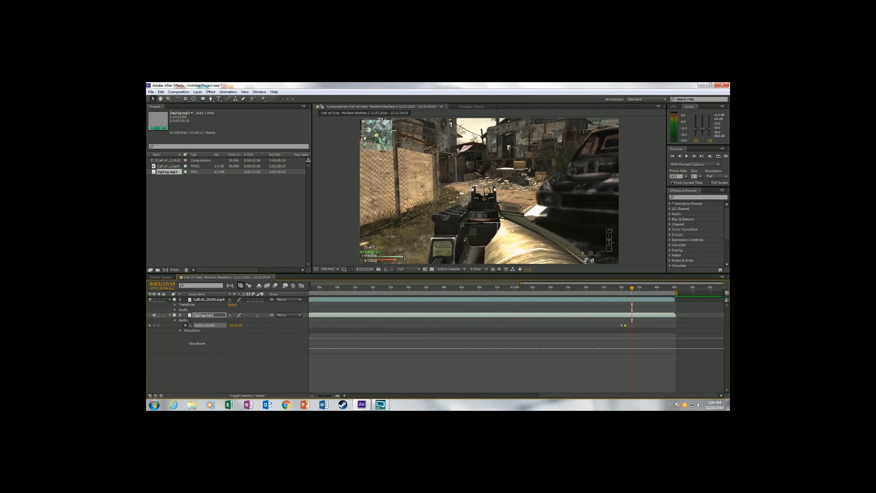
{"action": "left_click", "coordinate": [150, 325]}
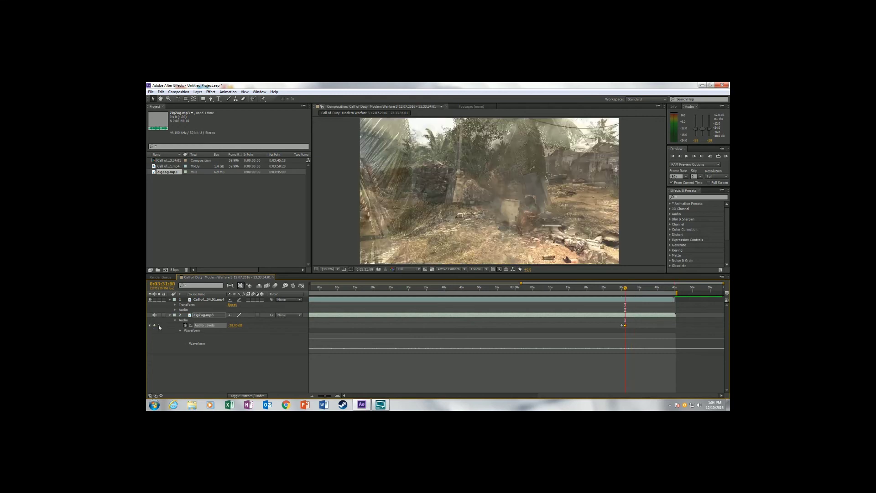
{"action": "left_click", "coordinate": [236, 326]}
{"action": "type", "text": "0"}
{"action": "key", "text": "Return"}
- Near the footage end, set the ZigZag.mp3 Audio Levels to -48 dB
{"action": "left_click_drag", "start_coordinate": [627, 290], "coordinate": [664, 294]}
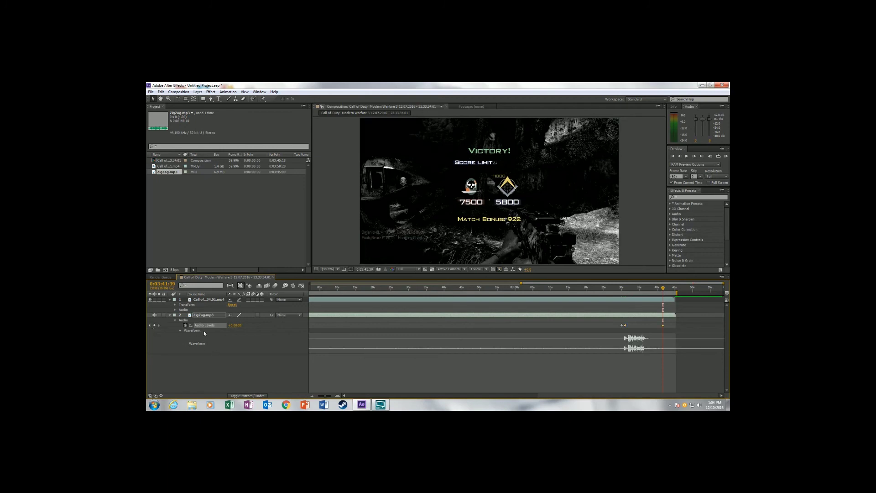
{"action": "left_click", "coordinate": [235, 325]}
{"action": "type", "text": "-48"}
{"action": "key", "text": "Return"}
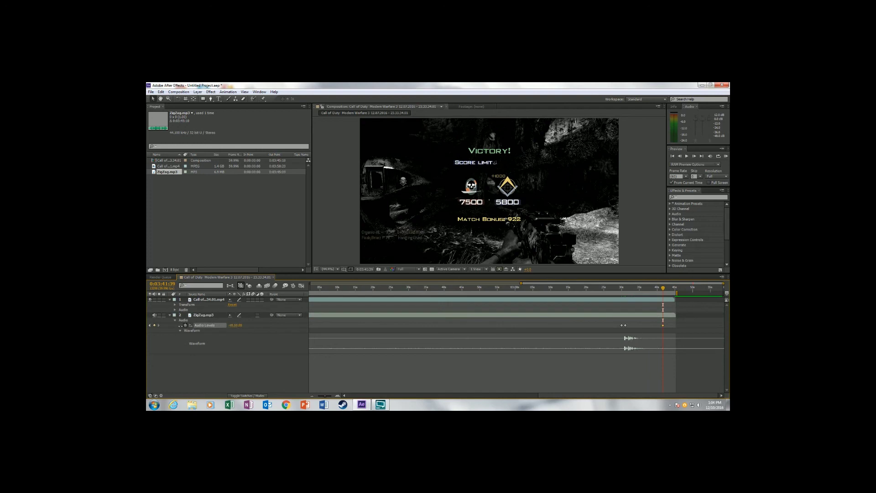
- Deselect the music layer and zoom the timeline out to show the whole composition
{"action": "left_click", "coordinate": [327, 337]}
{"action": "left_click", "coordinate": [325, 396]}
{"action": "left_click_drag", "start_coordinate": [325, 398], "coordinate": [313, 397]}
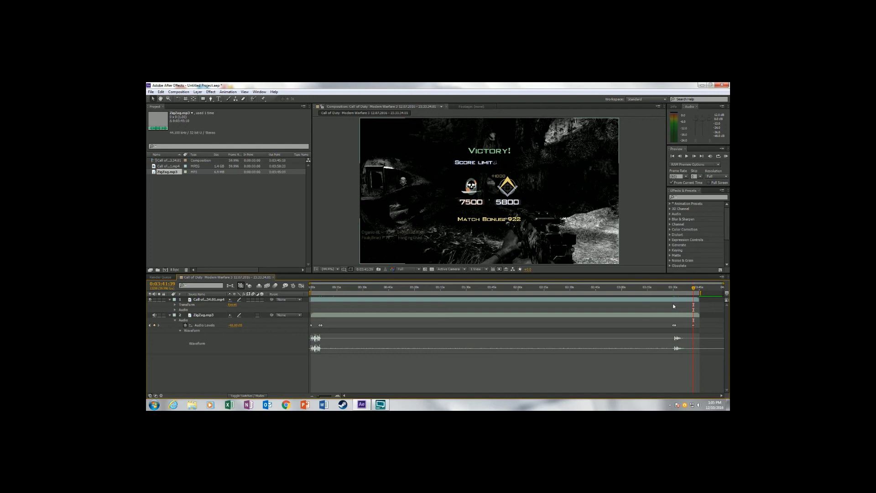
- Step back through the volume keyframes to the start and preview the music dip from 0:00
{"action": "left_click", "coordinate": [311, 325]}
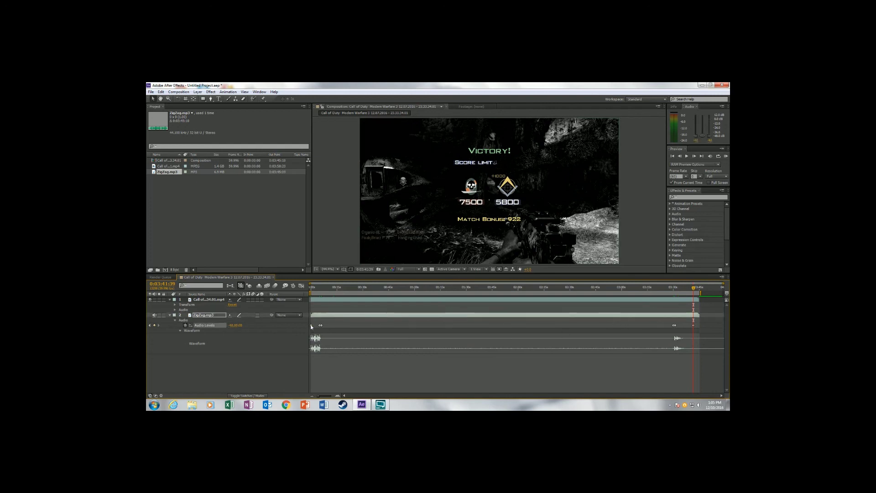
{"action": "left_click", "coordinate": [154, 328]}
{"action": "left_click", "coordinate": [151, 325]}
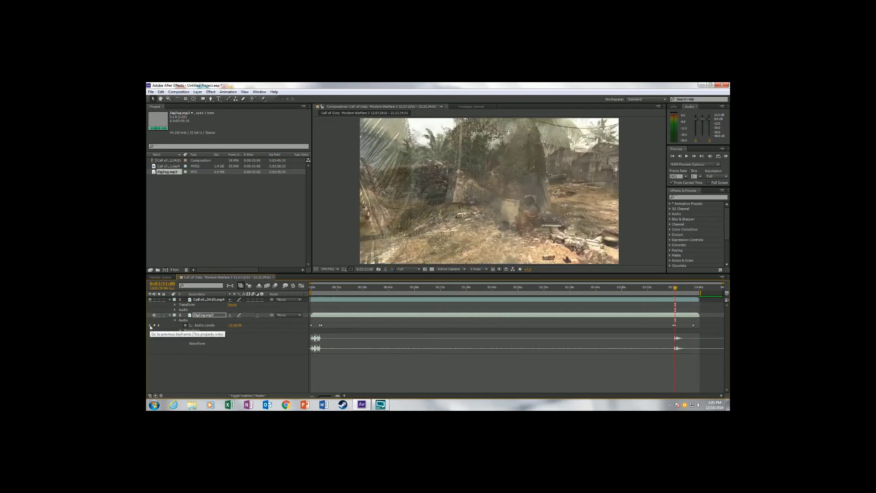
{"action": "left_click", "coordinate": [150, 325]}
{"action": "left_click", "coordinate": [150, 325]}
{"action": "left_click", "coordinate": [150, 325]}
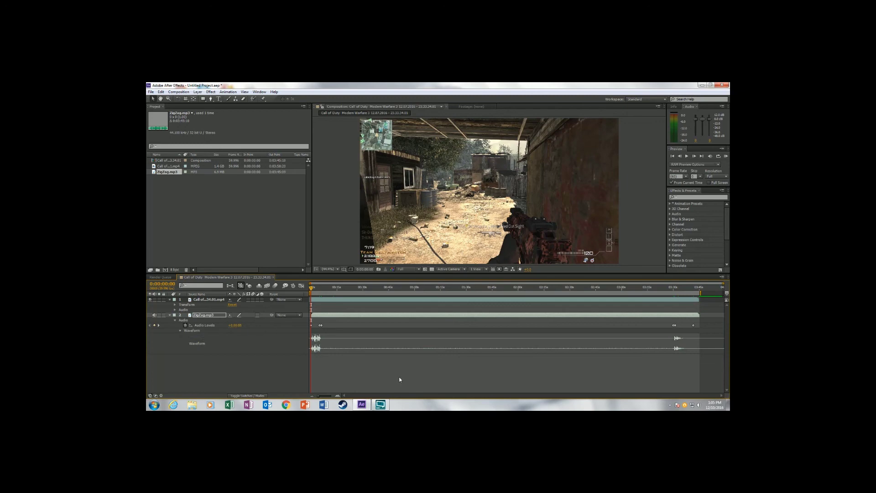
{"action": "key", "text": "space"}
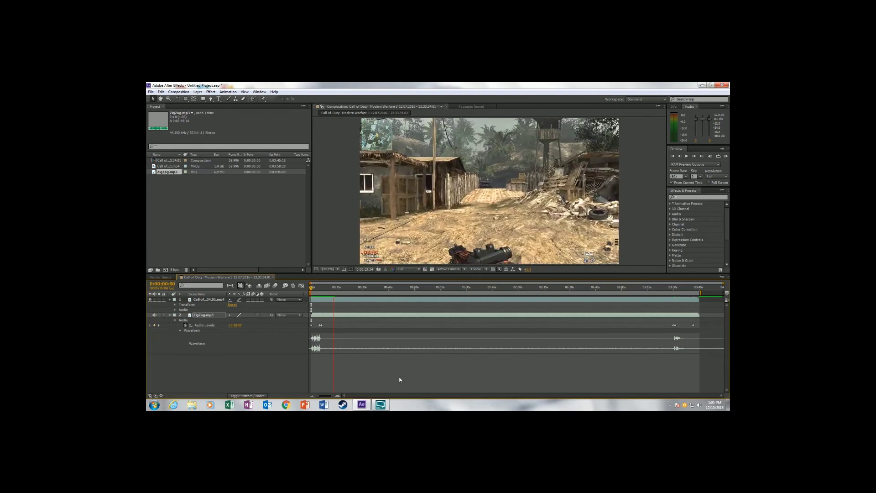
{"action": "left_click", "coordinate": [490, 259]}
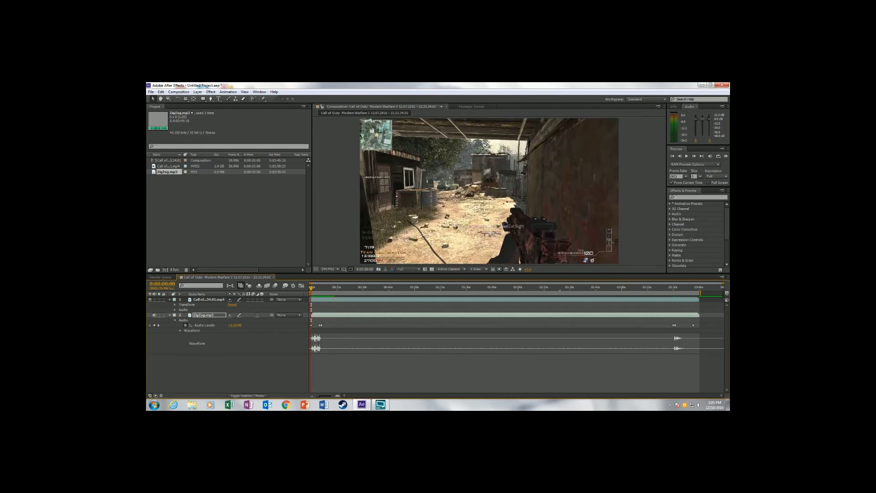
- Jump to the 0:03:30:00 keyframe and preview the music's rise and fade
{"action": "left_click", "coordinate": [158, 325]}
{"action": "left_click", "coordinate": [159, 326]}
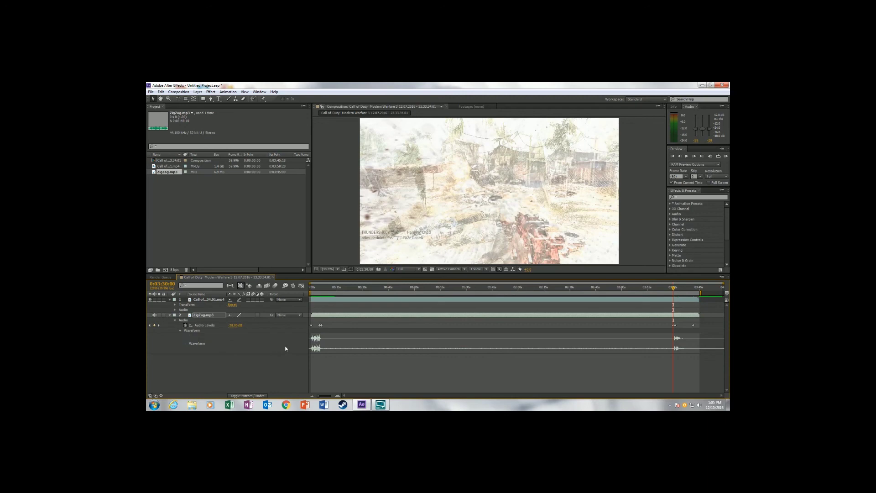
{"action": "key", "text": "space"}
- Collapse the properties of both the music and video layers
{"action": "left_click", "coordinate": [169, 315]}
{"action": "left_click", "coordinate": [170, 300]}
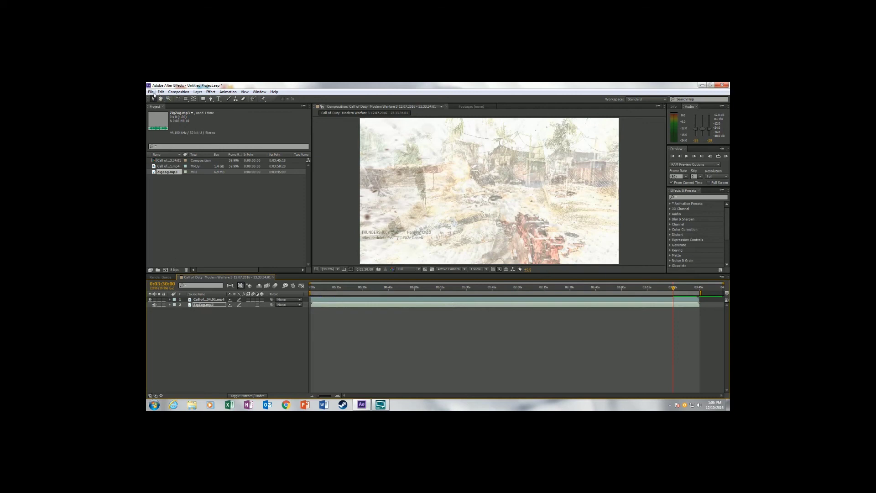
{"action": "left_click", "coordinate": [150, 92]}
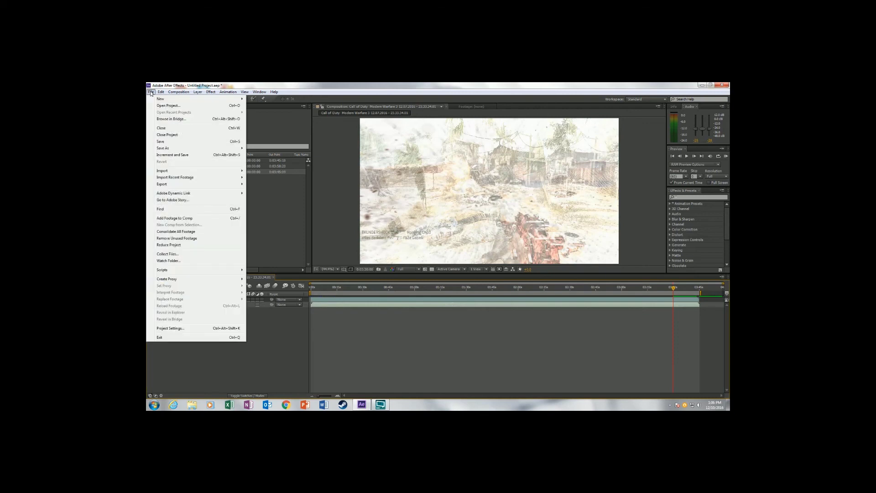
{"action": "mouse_move", "coordinate": [161, 91]}
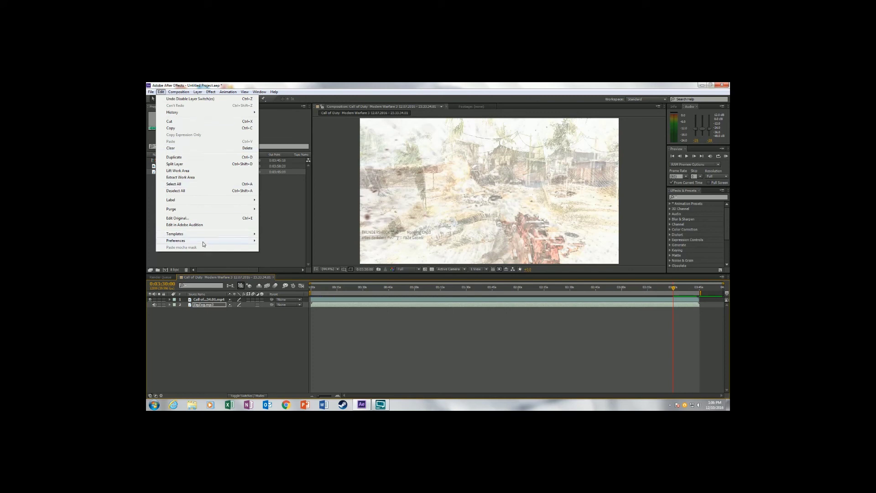
{"action": "mouse_move", "coordinate": [203, 242]}
{"action": "left_click", "coordinate": [293, 245]}
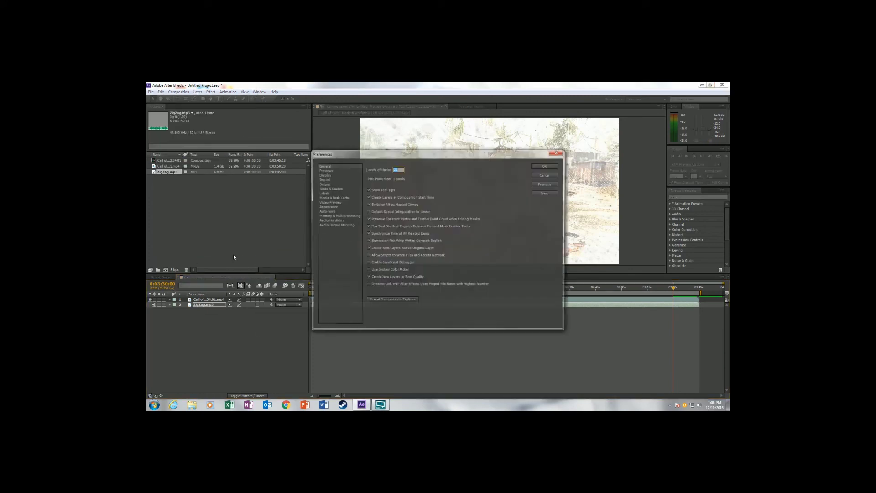
{"action": "left_click", "coordinate": [326, 170]}
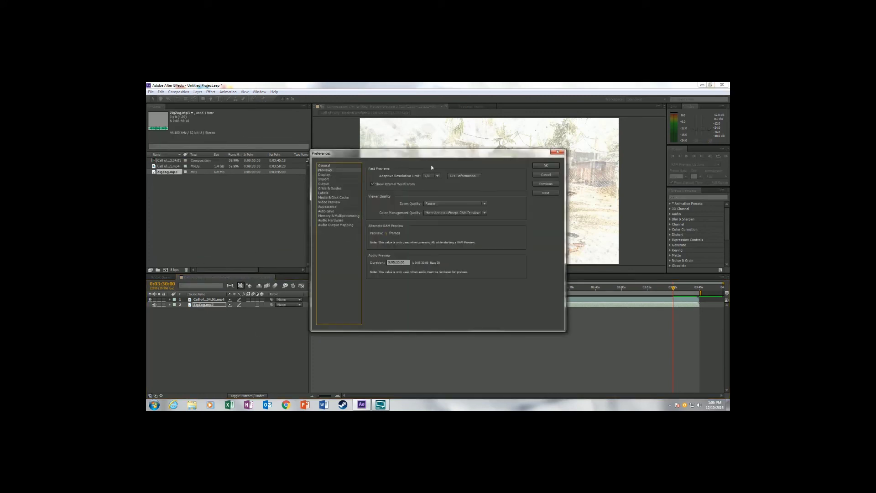
{"action": "left_click", "coordinate": [395, 263]}
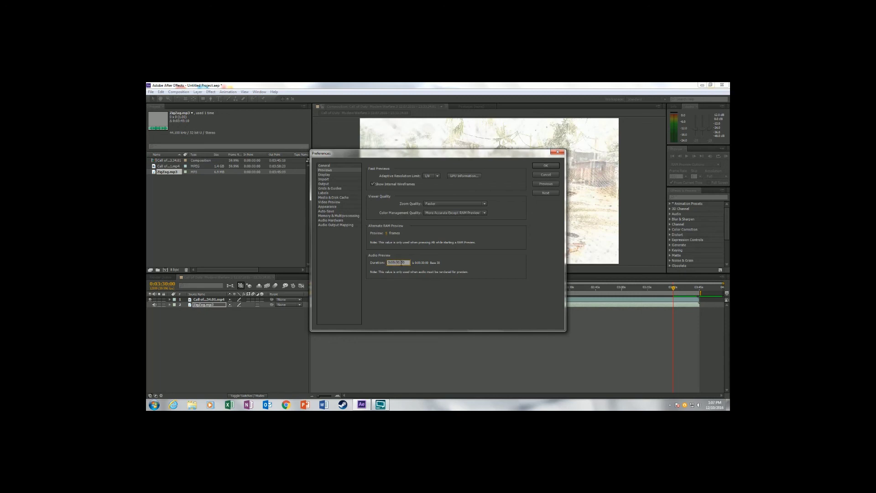
{"action": "left_click", "coordinate": [547, 165]}
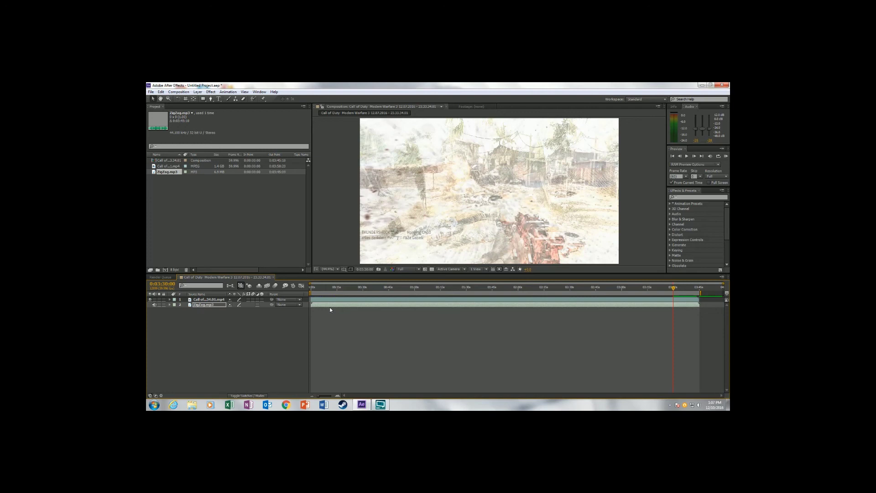
{"action": "key", "text": "Delete"}
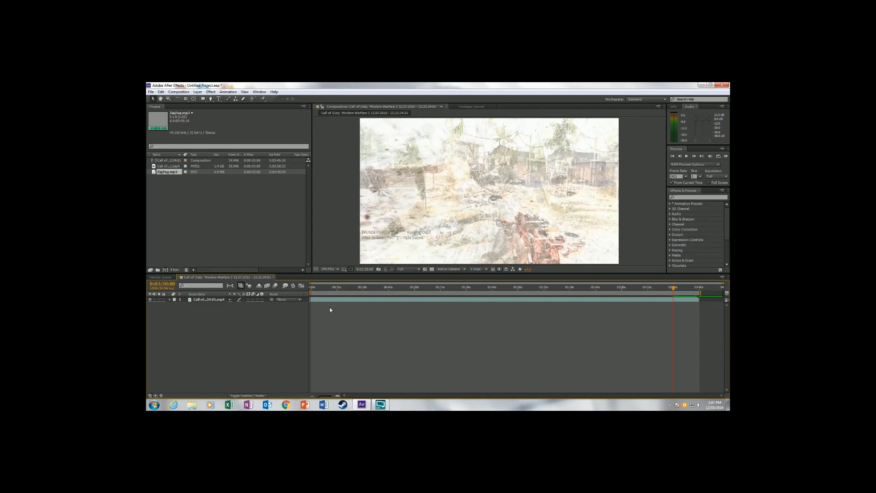
{"action": "key", "text": "ctrl+z"}
{"action": "left_click", "coordinate": [429, 319]}
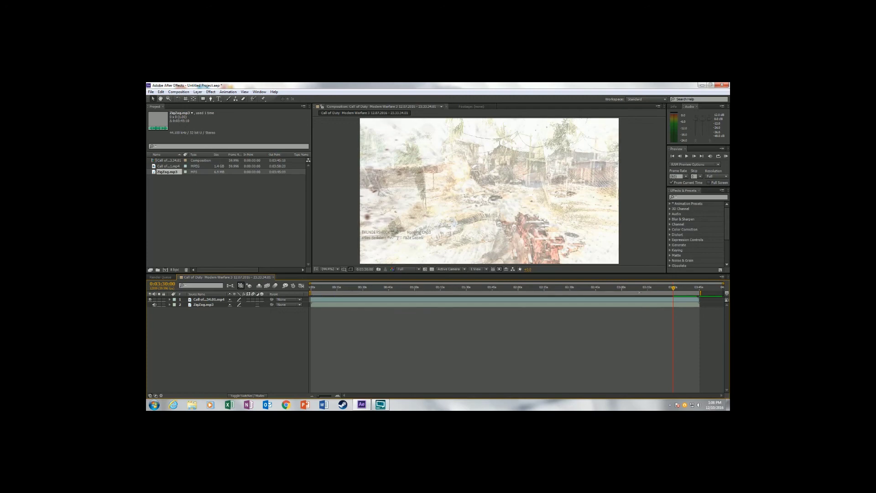
{"action": "left_click_drag", "start_coordinate": [672, 291], "coordinate": [312, 297]}
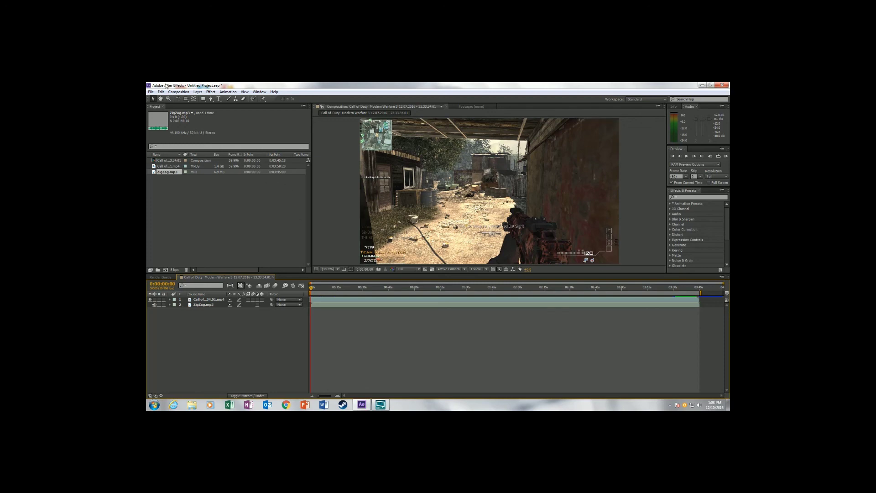
- Add the composition to the Render Queue with an H.264 output module and audio output enabled
{"action": "left_click", "coordinate": [179, 91]}
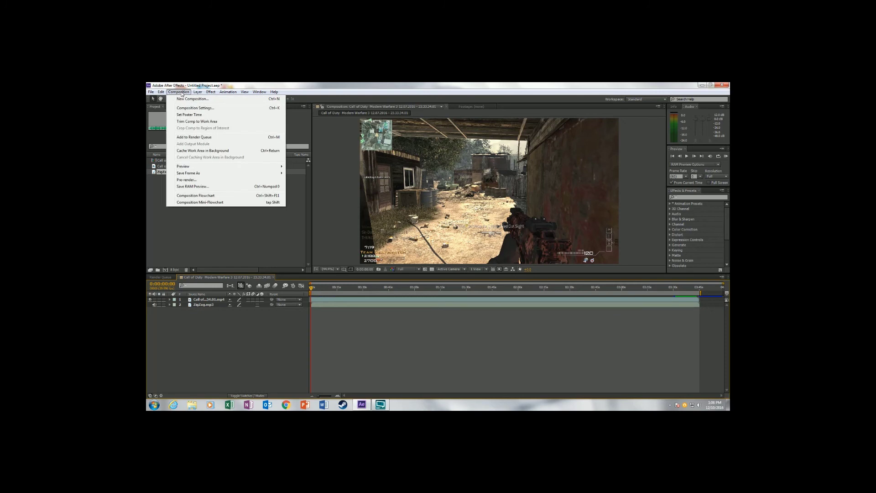
{"action": "left_click", "coordinate": [196, 138]}
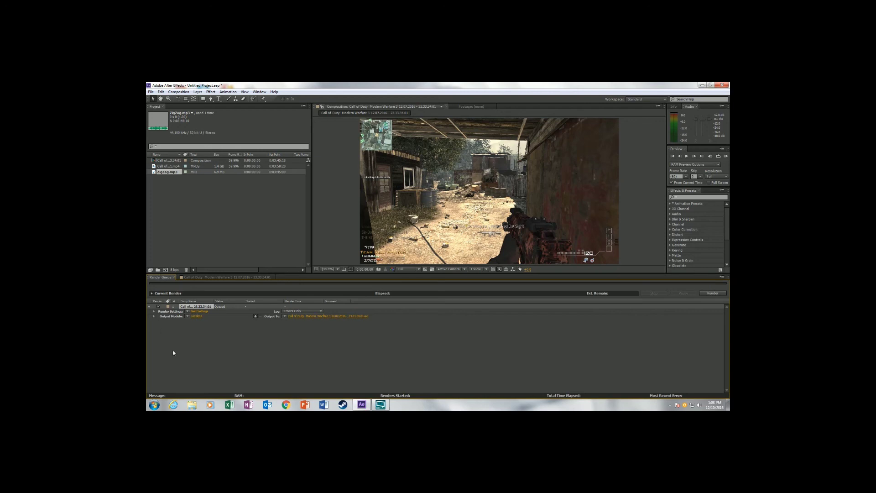
{"action": "left_click", "coordinate": [196, 317]}
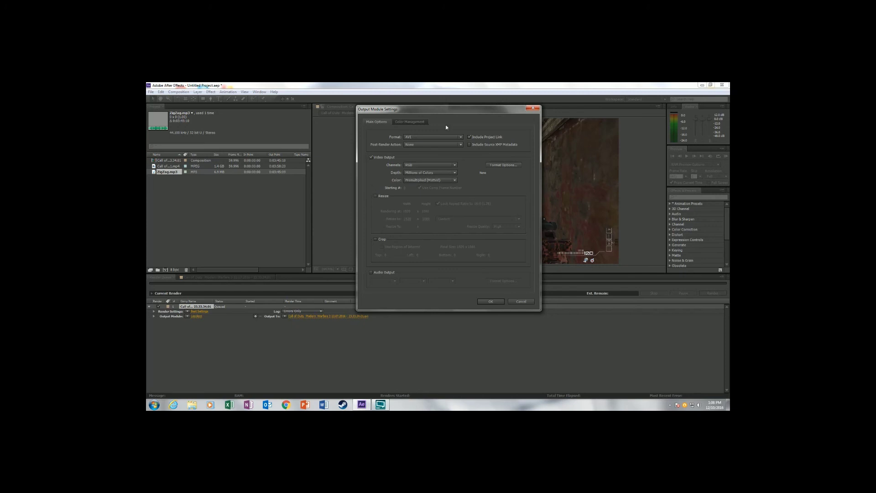
{"action": "left_click", "coordinate": [456, 136]}
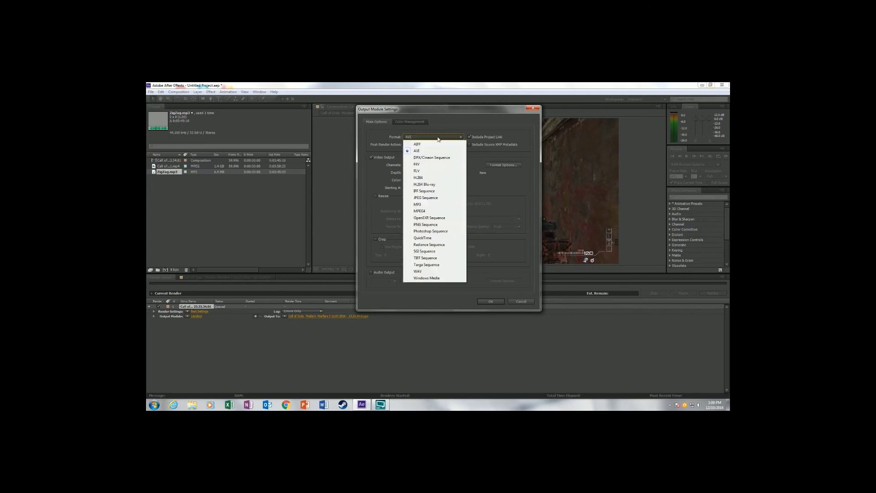
{"action": "left_click", "coordinate": [432, 177]}
{"action": "left_click", "coordinate": [442, 138]}
{"action": "left_click", "coordinate": [450, 137]}
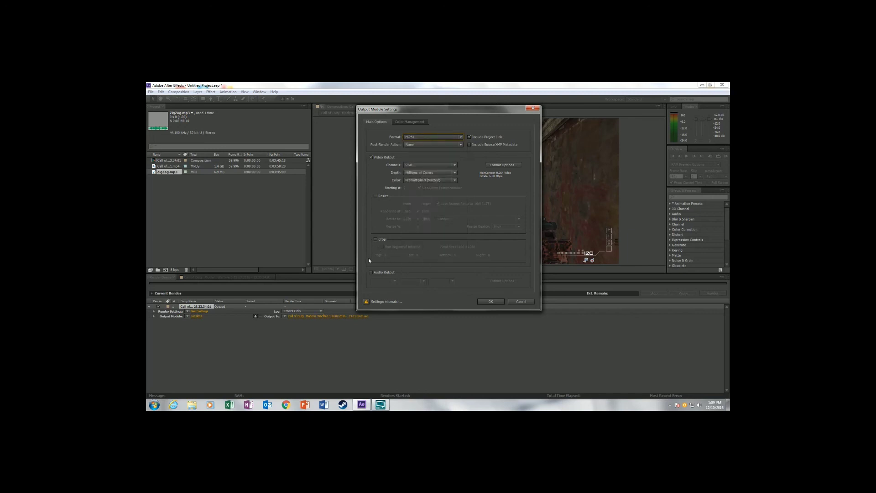
{"action": "left_click", "coordinate": [372, 273]}
{"action": "left_click", "coordinate": [487, 301]}
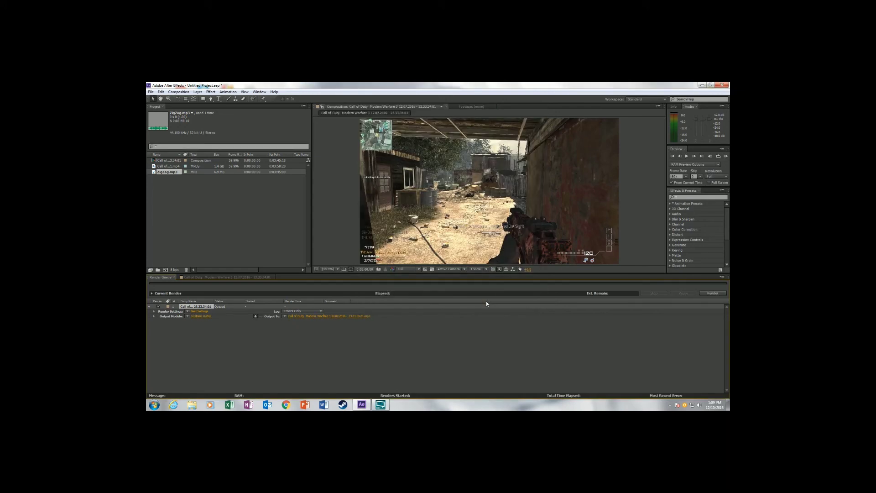
- Set the output to overwrite Call of Duty Modern Warfare 3 Final Take.mp4
{"action": "left_click", "coordinate": [330, 319]}
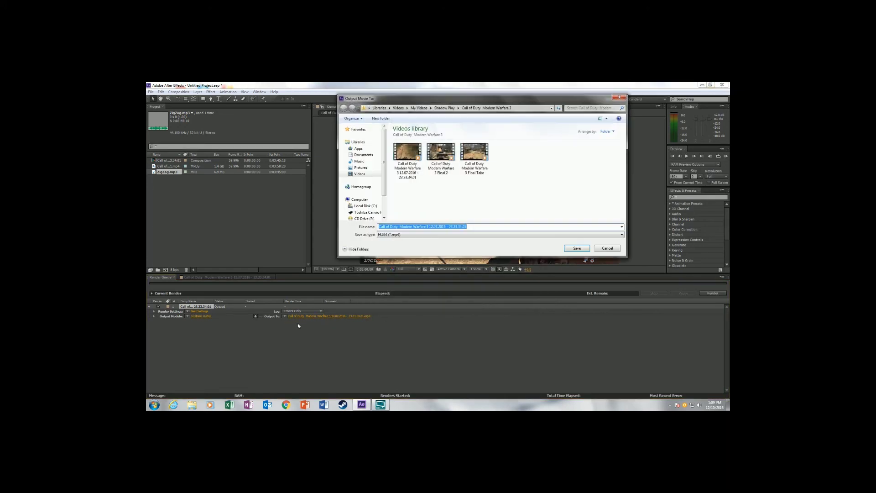
{"action": "left_click", "coordinate": [479, 174]}
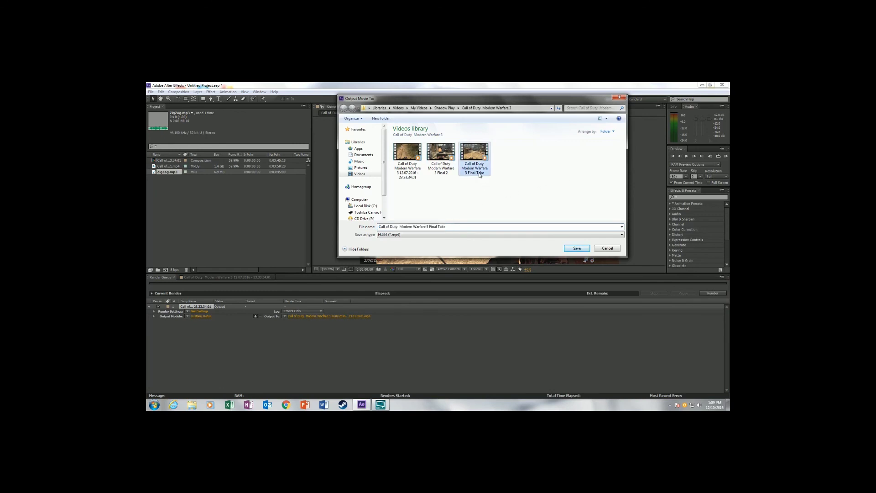
{"action": "left_click", "coordinate": [577, 249]}
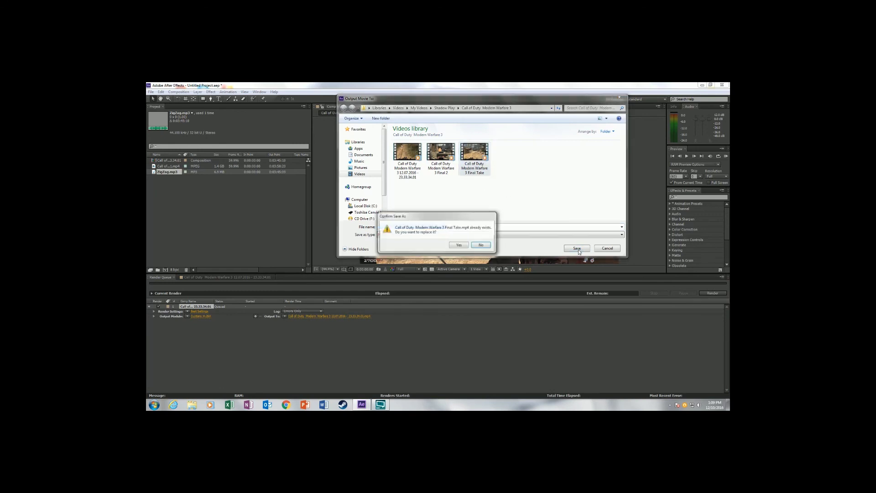
{"action": "left_click", "coordinate": [459, 245]}
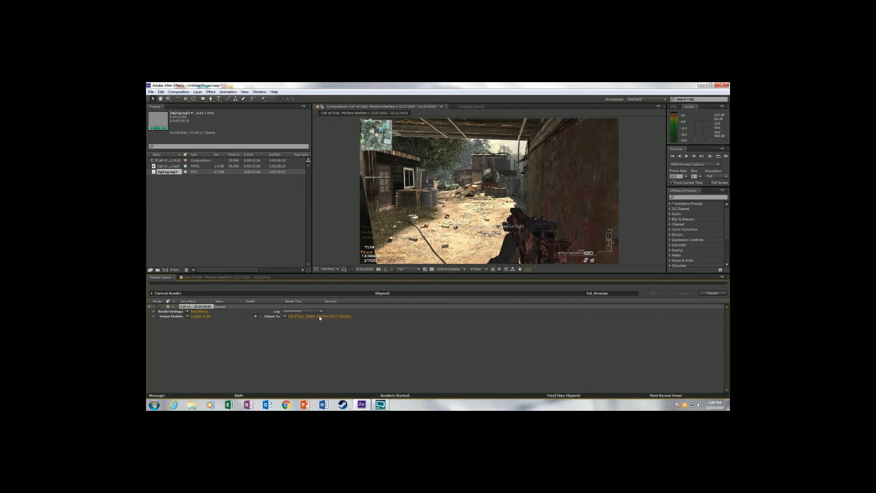
- Review the frame-rate mismatch warning and accept the H.264 output module settings
{"action": "left_click", "coordinate": [201, 316]}
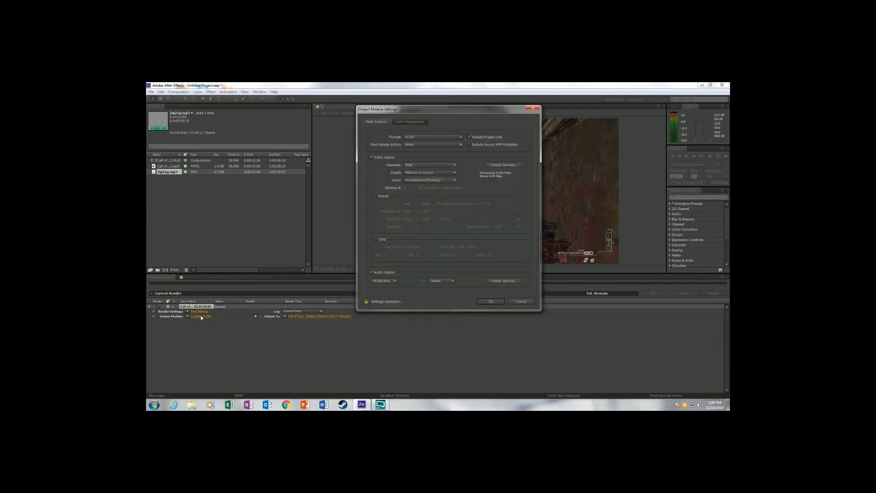
{"action": "mouse_move", "coordinate": [366, 304]}
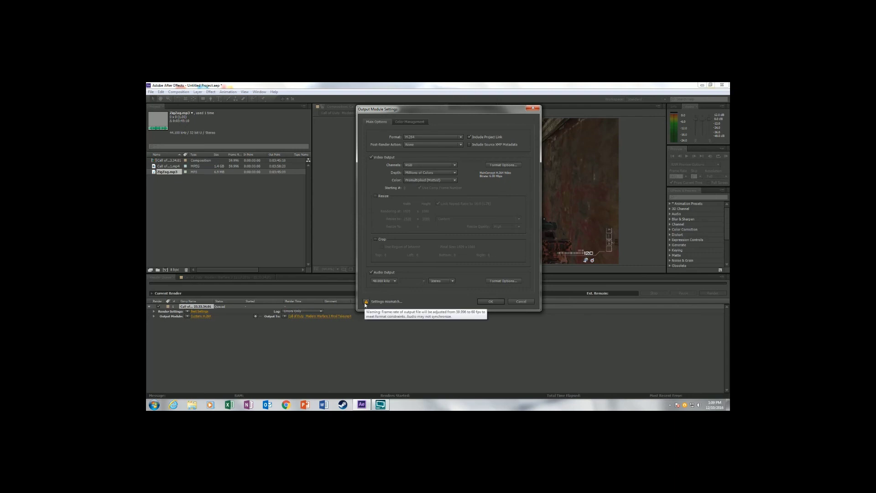
{"action": "left_click", "coordinate": [366, 302]}
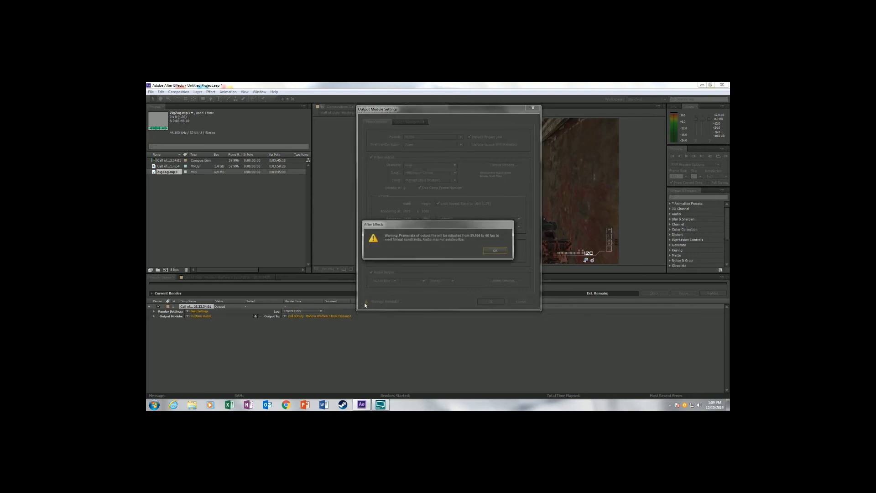
{"action": "left_click", "coordinate": [489, 251]}
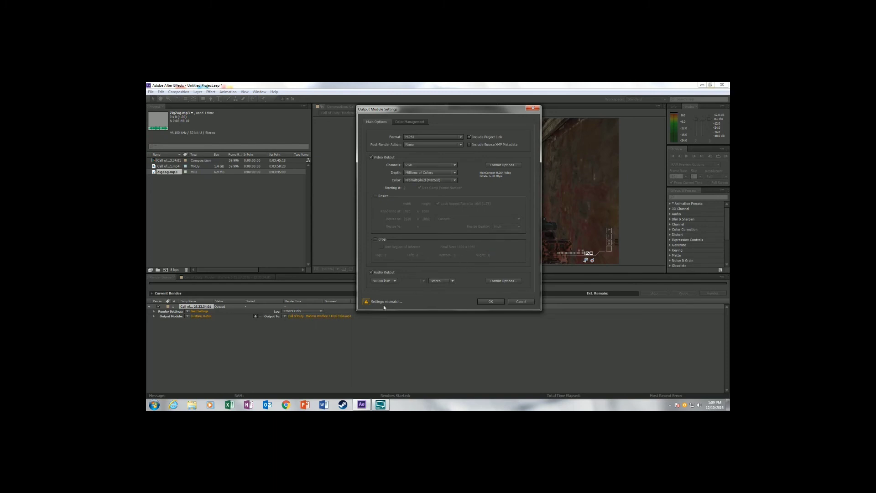
{"action": "left_click", "coordinate": [489, 302]}
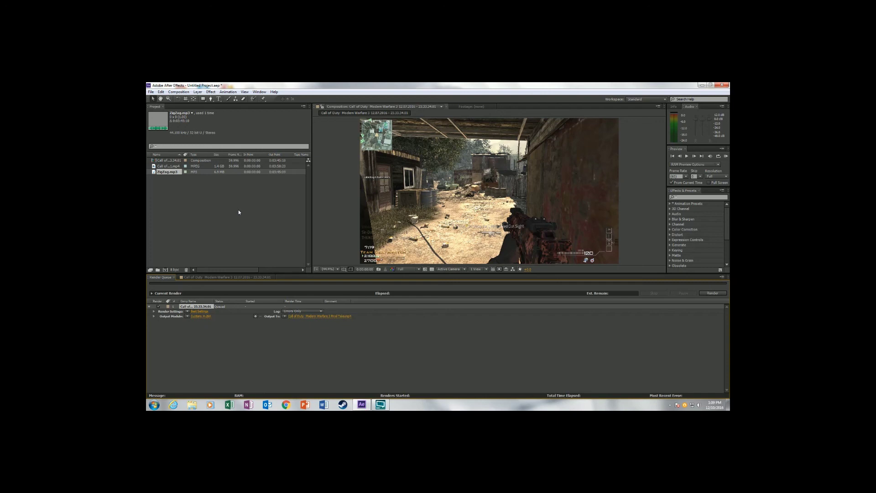
- Render the queued composition, then close the Console and return to the Composition view
{"action": "left_click", "coordinate": [712, 294]}
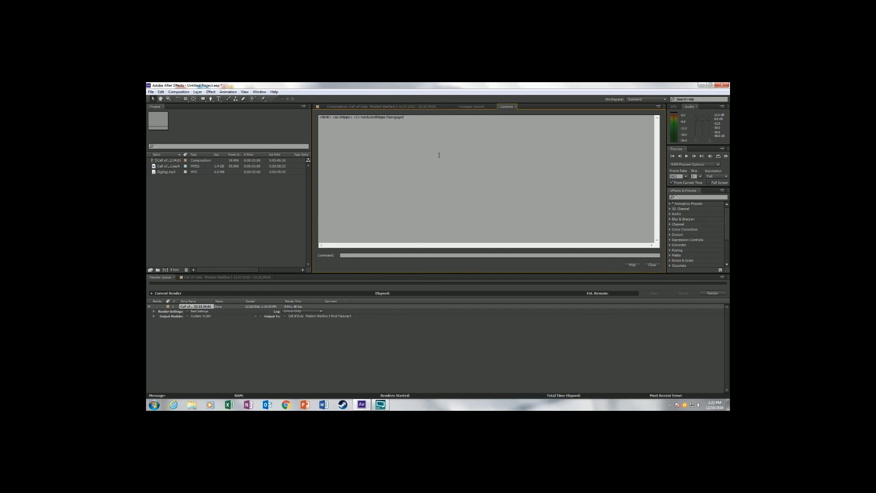
{"action": "left_click", "coordinate": [515, 106]}
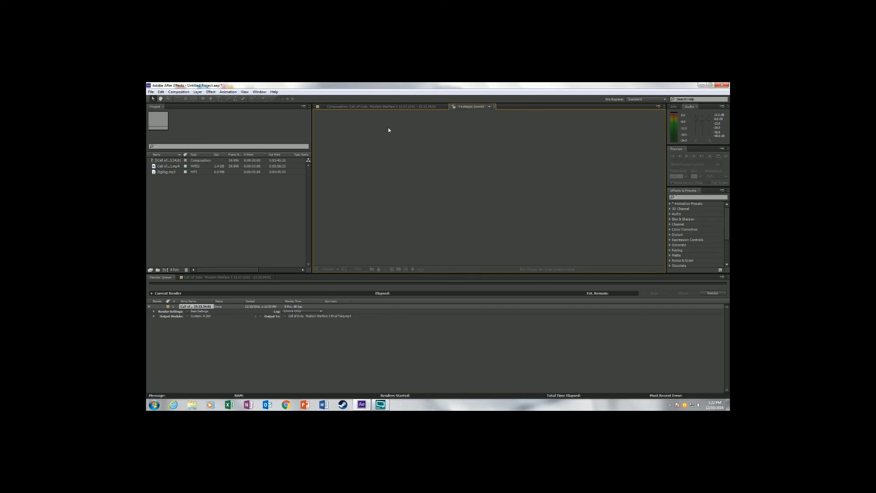
{"action": "left_click", "coordinate": [371, 108]}
- Minimize the recording software and open Windows Explorer's Libraries, selecting Videos
{"action": "left_click", "coordinate": [381, 405]}
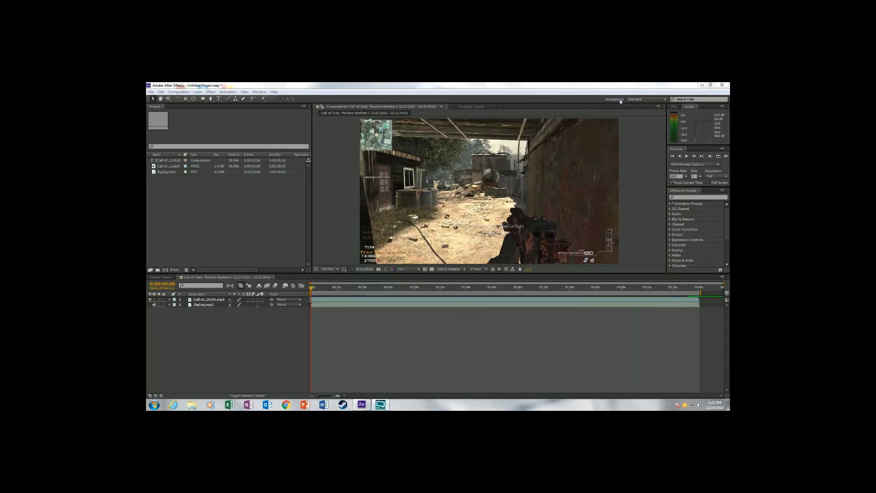
{"action": "left_click", "coordinate": [617, 100]}
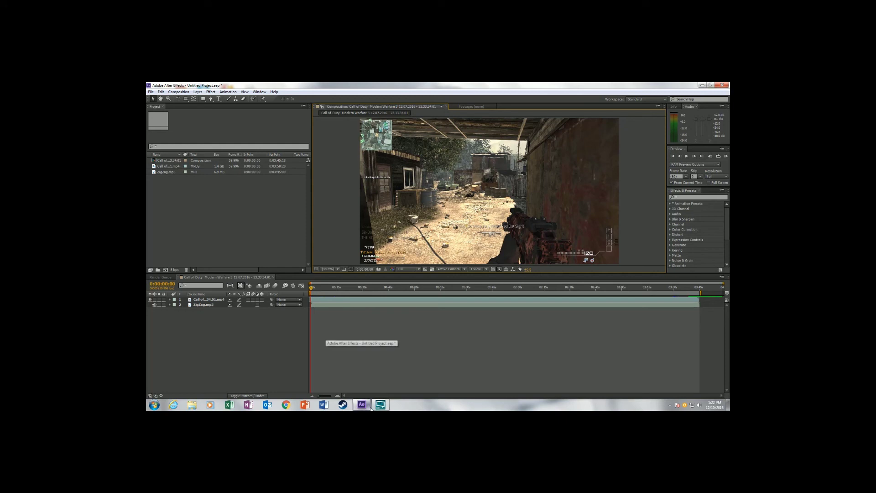
{"action": "left_click", "coordinate": [187, 407]}
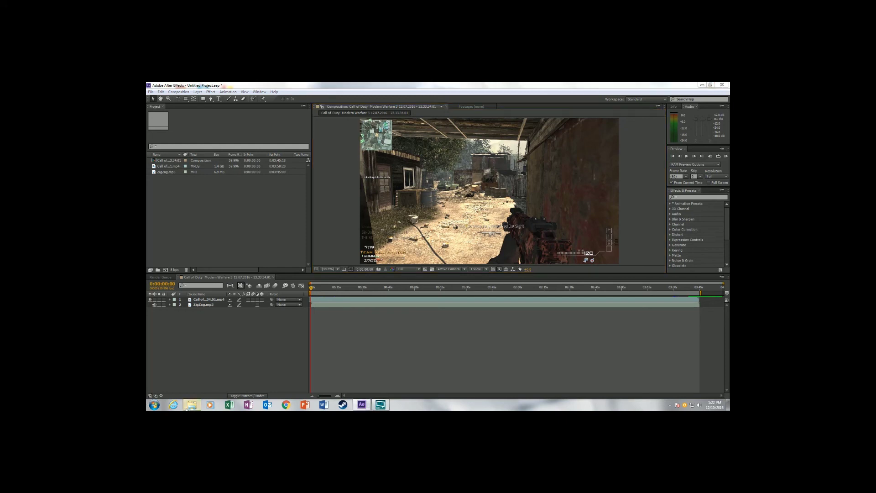
{"action": "left_click", "coordinate": [274, 175]}
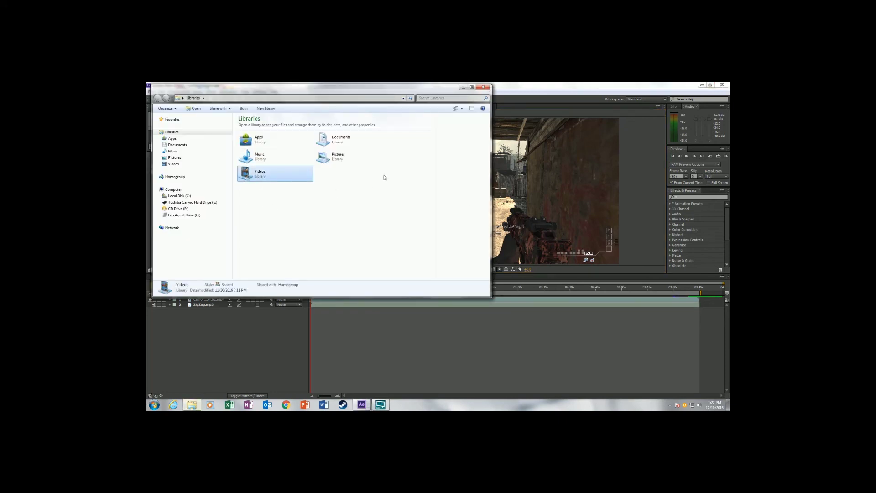
- Browse Videos > Shadow Play > Call of Duty Modern Warfare 3 and play the Final Take video
{"action": "double_click", "coordinate": [254, 177]}
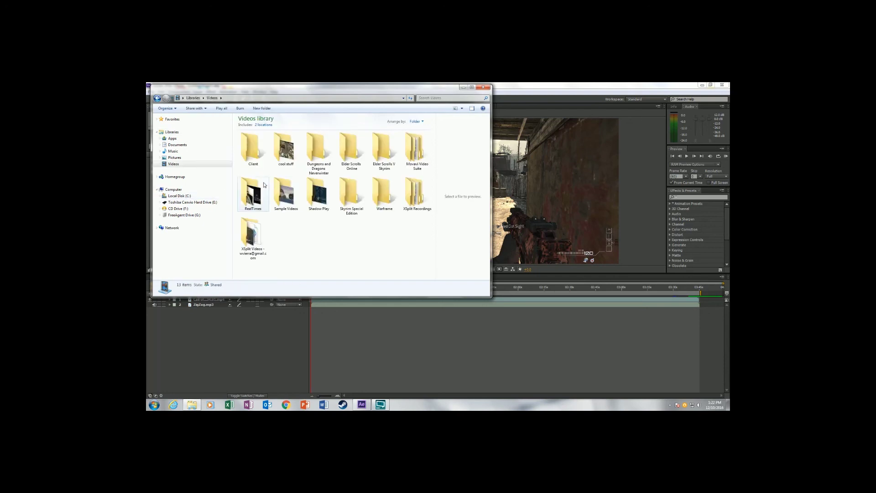
{"action": "left_click", "coordinate": [322, 202]}
{"action": "double_click", "coordinate": [322, 202]}
{"action": "double_click", "coordinate": [252, 146]}
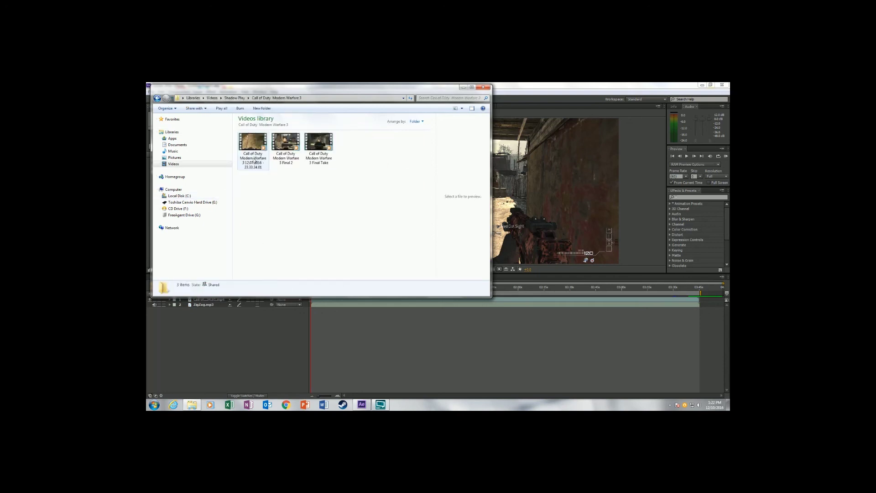
{"action": "left_click", "coordinate": [322, 145]}
{"action": "double_click", "coordinate": [322, 145]}
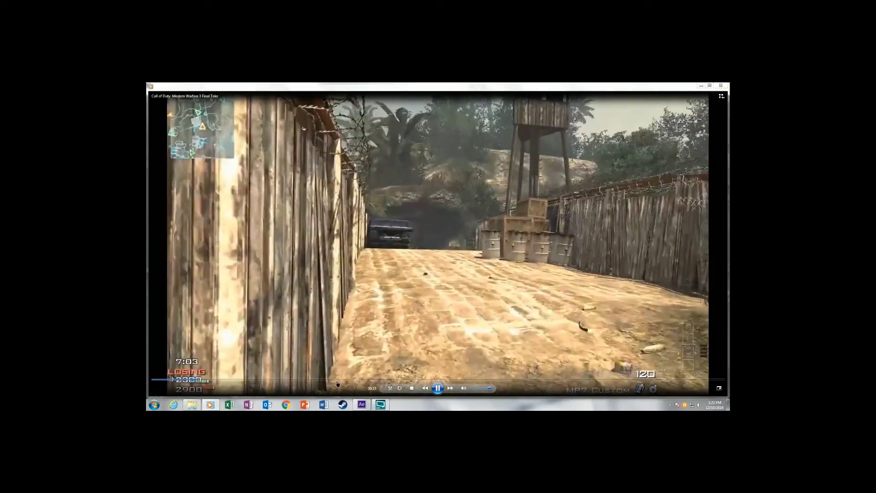
- Skim the video to about 02:53, watch its Victory ending, then close the player and Explorer
{"action": "left_click", "coordinate": [338, 384]}
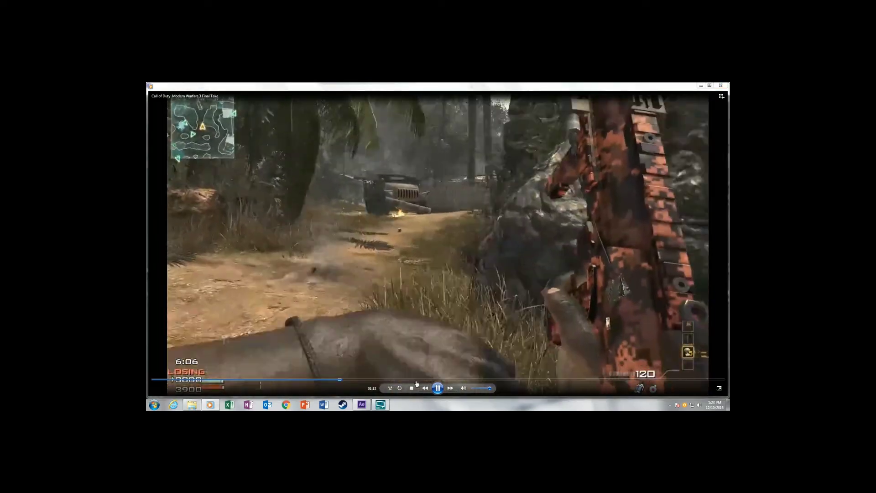
{"action": "left_click", "coordinate": [416, 383]}
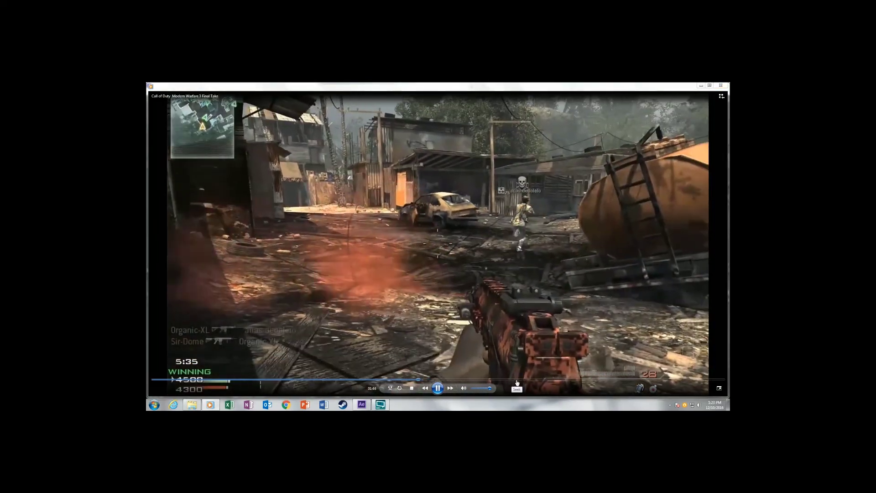
{"action": "left_click", "coordinate": [518, 380]}
{"action": "left_click_drag", "start_coordinate": [589, 382], "coordinate": [606, 383]}
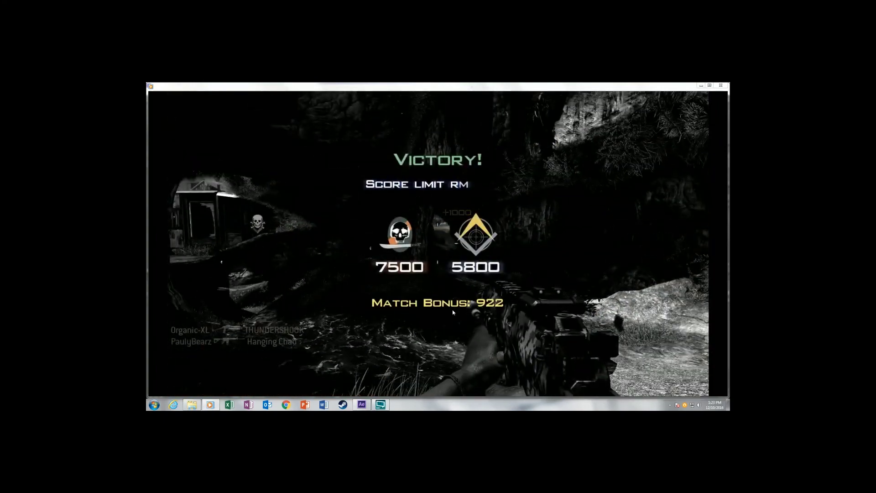
{"action": "mouse_move", "coordinate": [561, 317]}
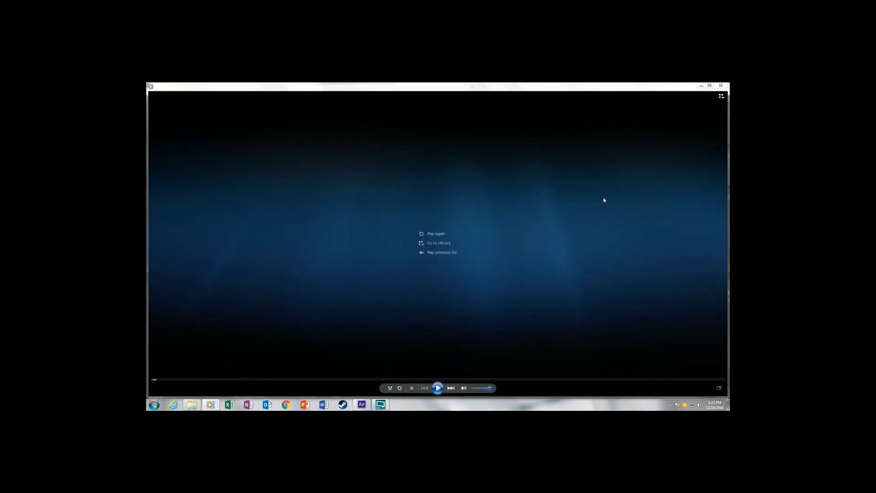
{"action": "left_click", "coordinate": [721, 86]}
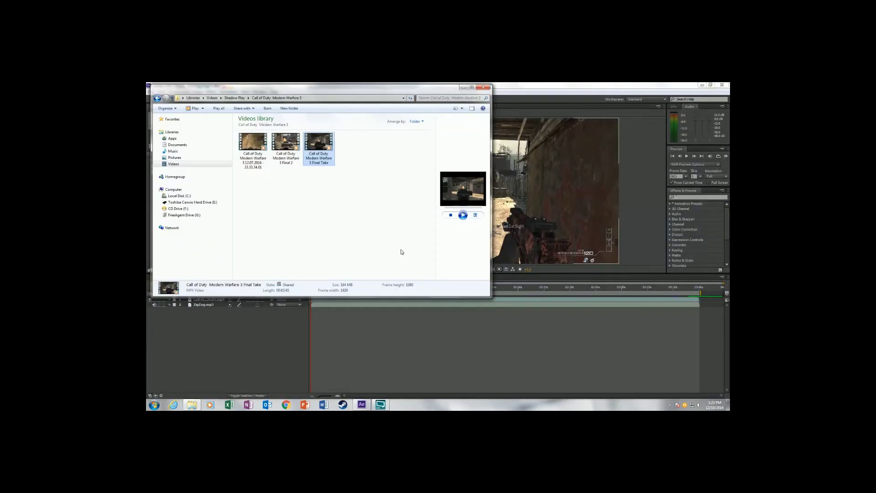
{"action": "left_click", "coordinate": [483, 86]}
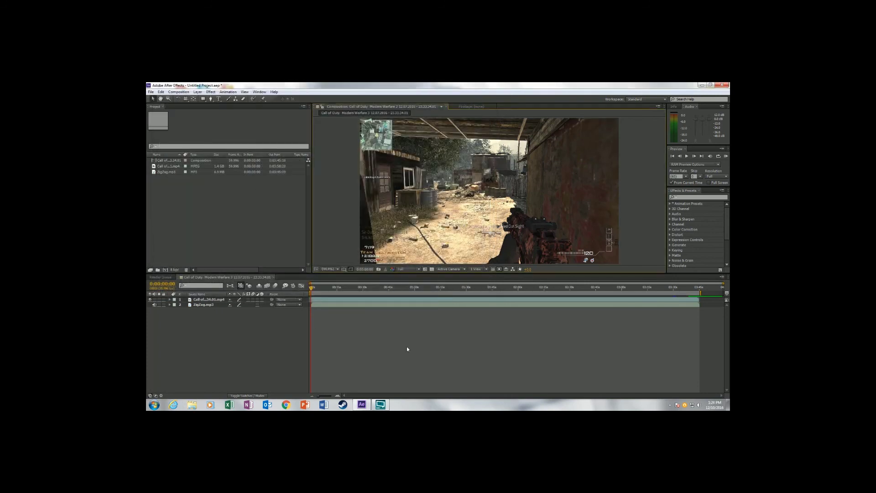